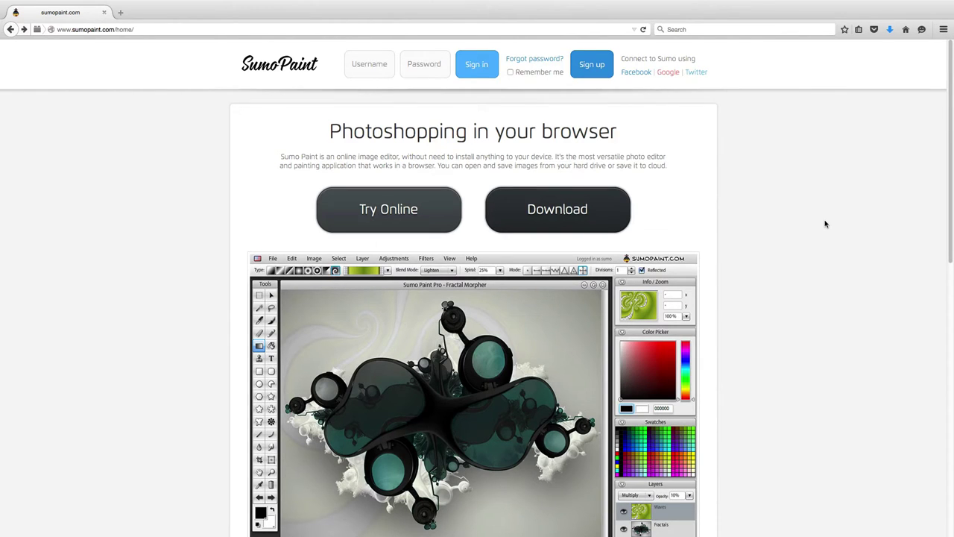
# Launch the SumoPaint online editor and set its interface language to Dutch
pyautogui.click(363, 211)
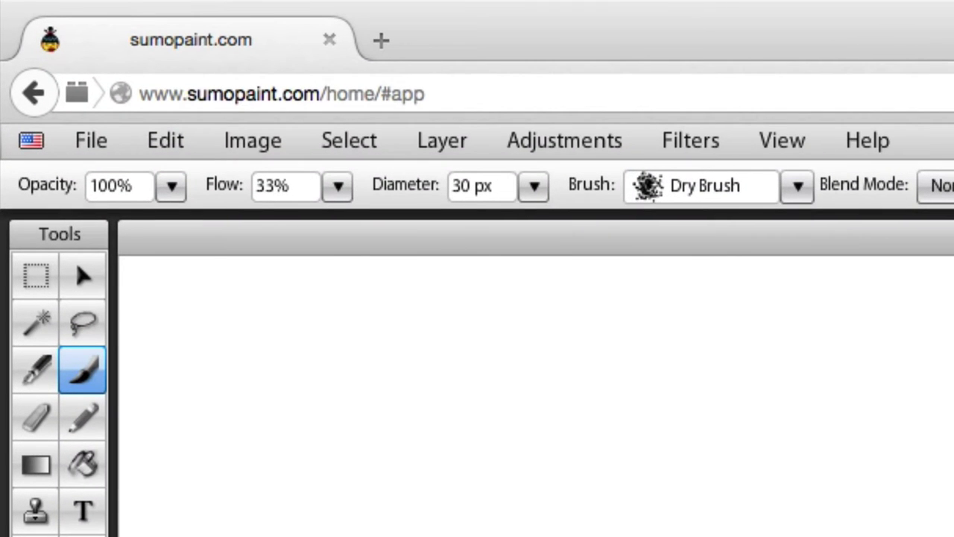
pyautogui.click(38, 144)
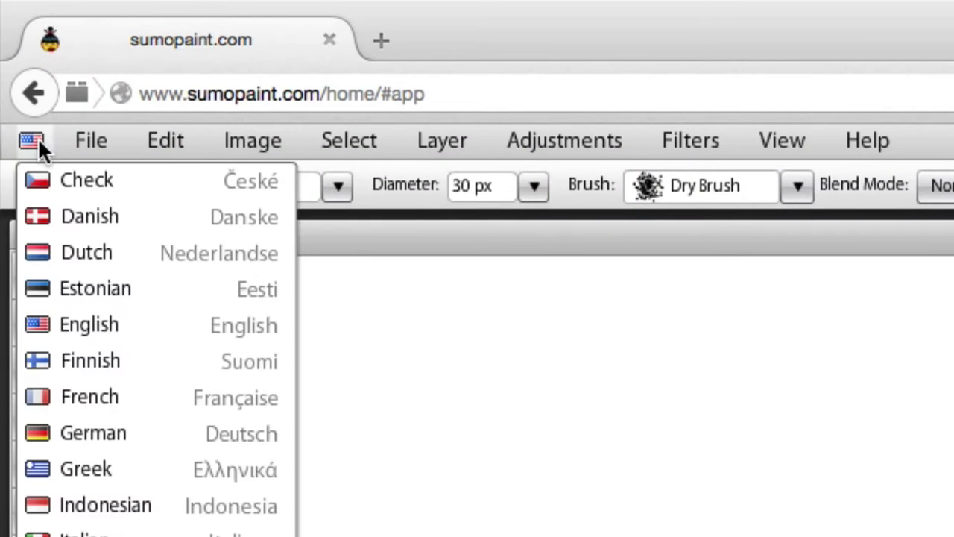
pyautogui.click(78, 253)
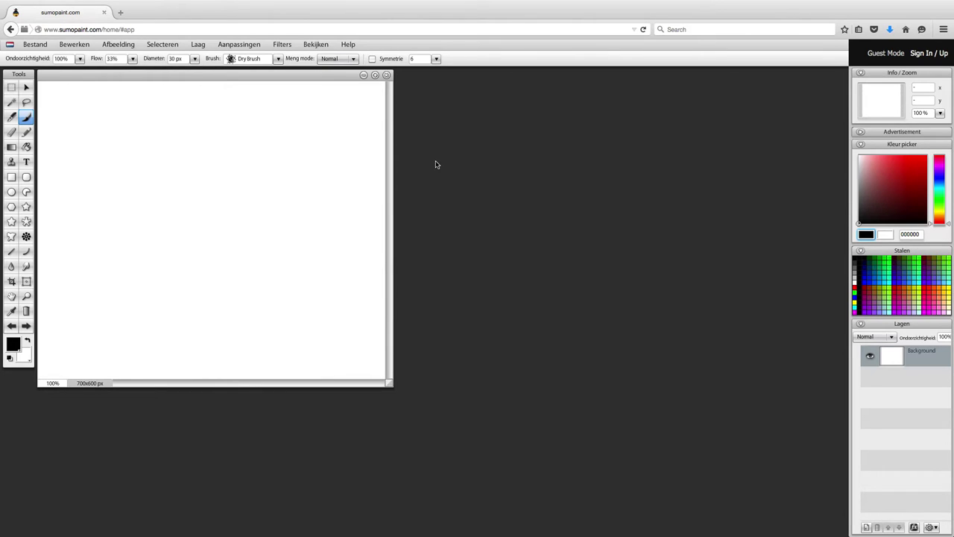
# Open IMG_3356.JPG from the Desktop with Bestand > Open vanaf mijn computer
pyautogui.click(38, 47)
pyautogui.click(46, 68)
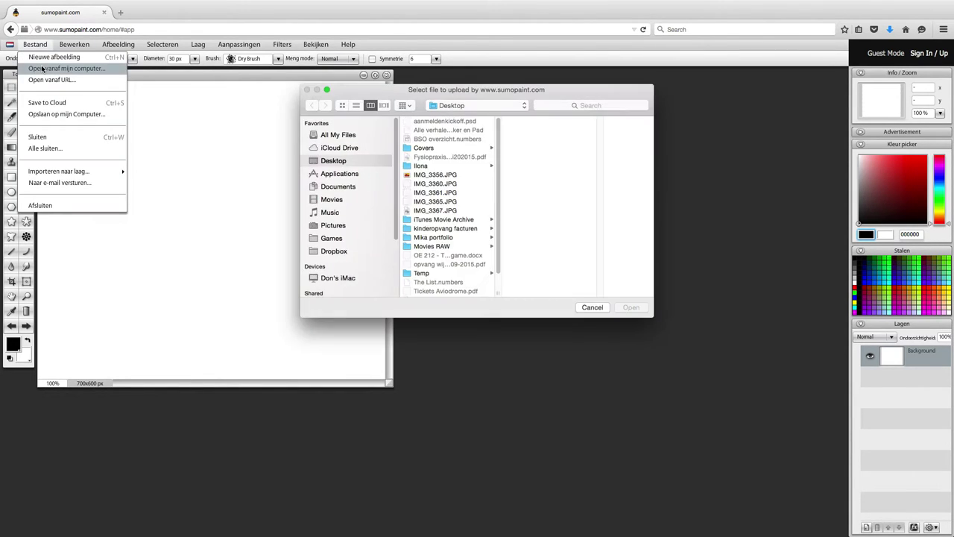
pyautogui.click(434, 176)
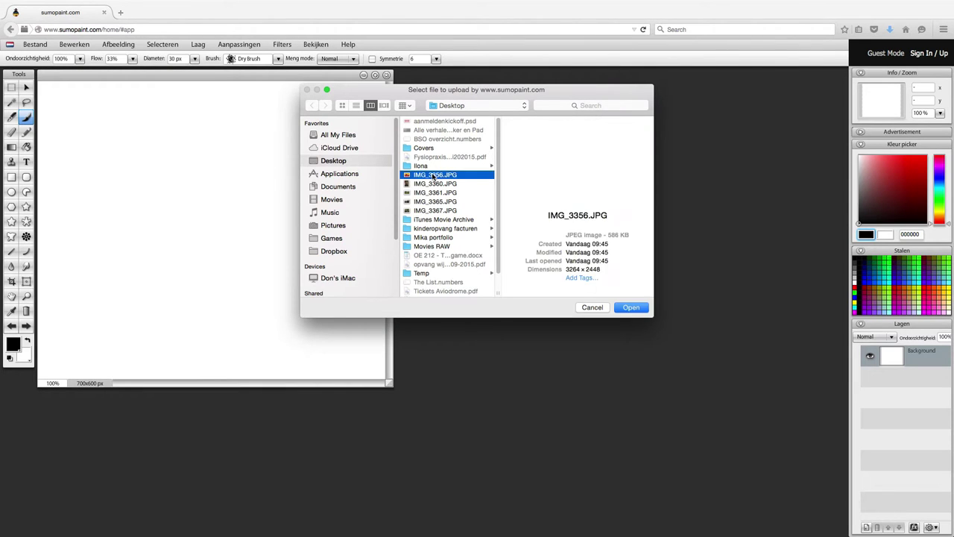
pyautogui.press('Return')
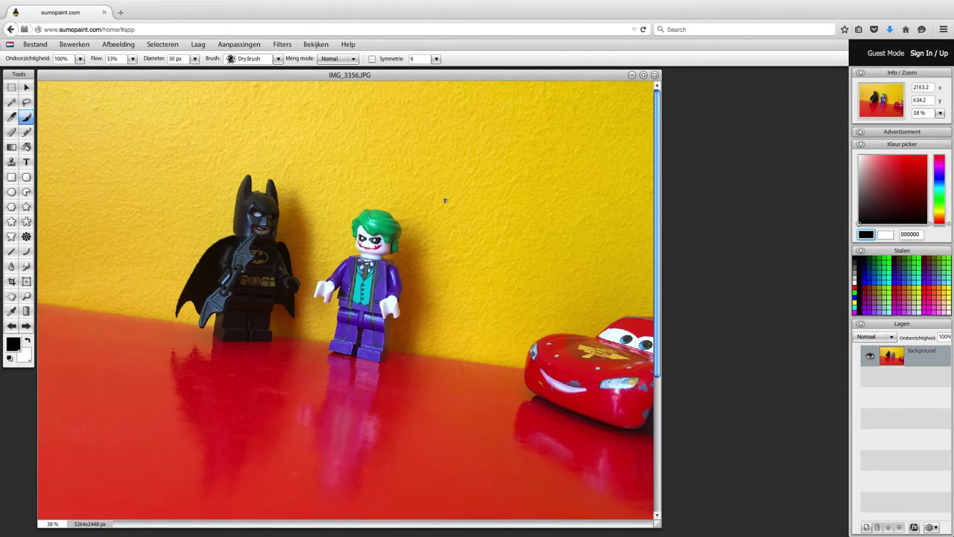
# Duplicate the photo with Afbeelding > Dupliceren and enlarge the copy's window
pyautogui.click(119, 46)
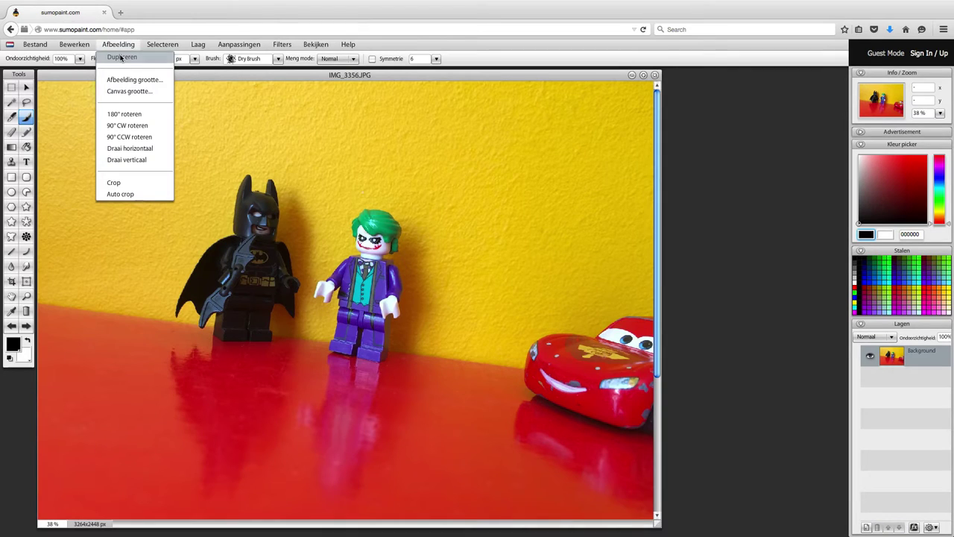
pyautogui.click(121, 59)
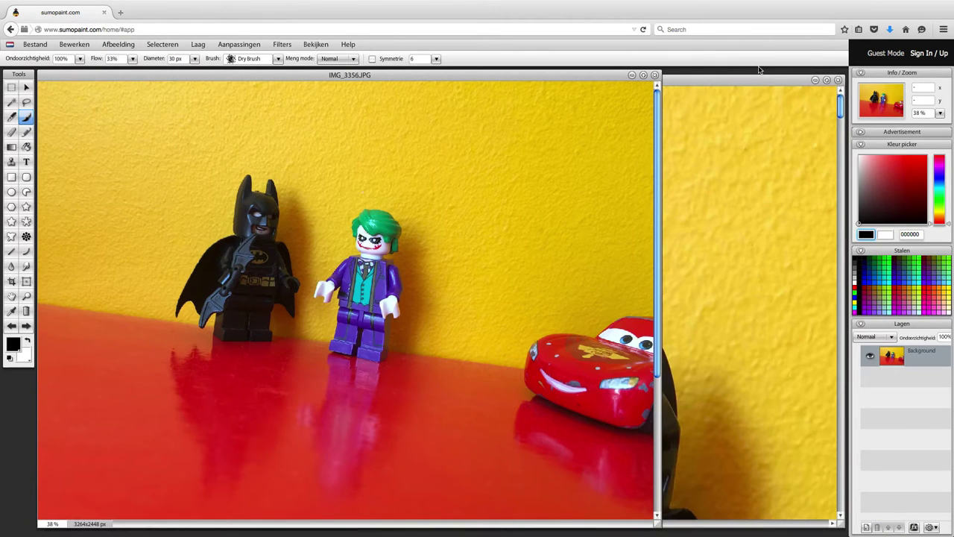
pyautogui.doubleClick(734, 79)
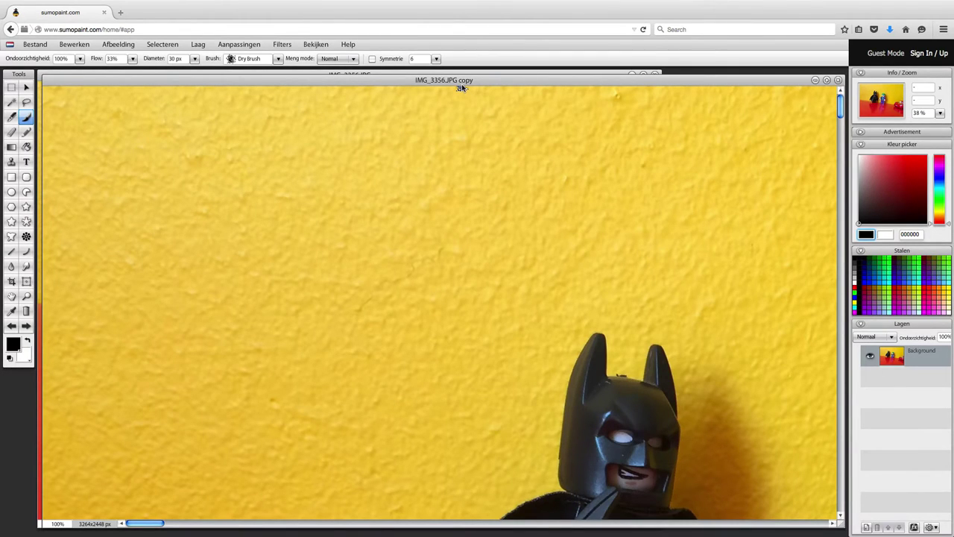
pyautogui.click(458, 74)
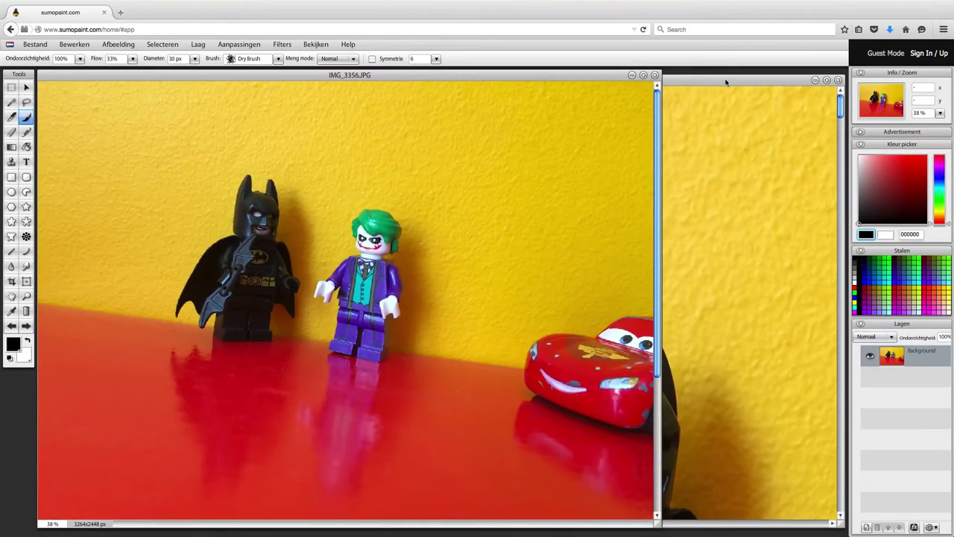
pyautogui.click(727, 80)
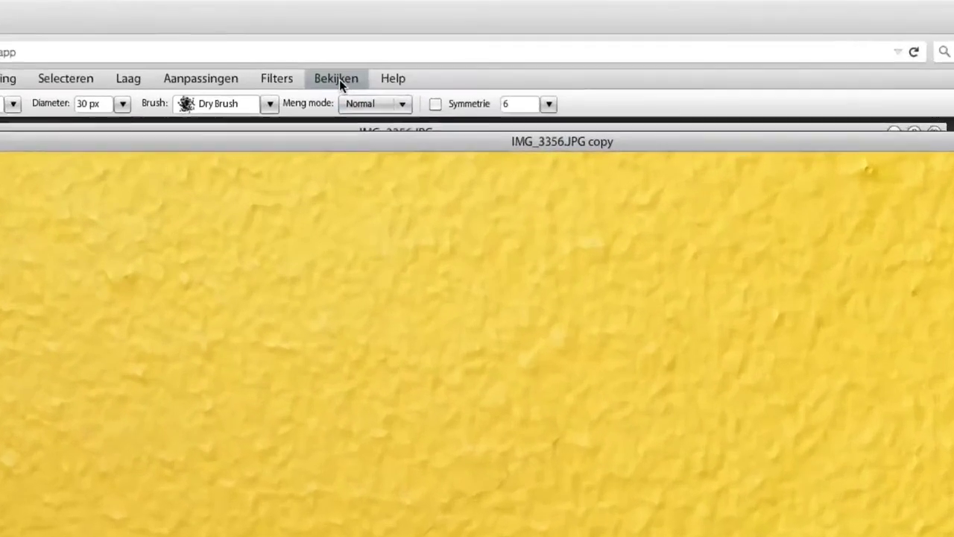
# Zoom both the copy and the original to 25% and place them side by side
pyautogui.click(316, 44)
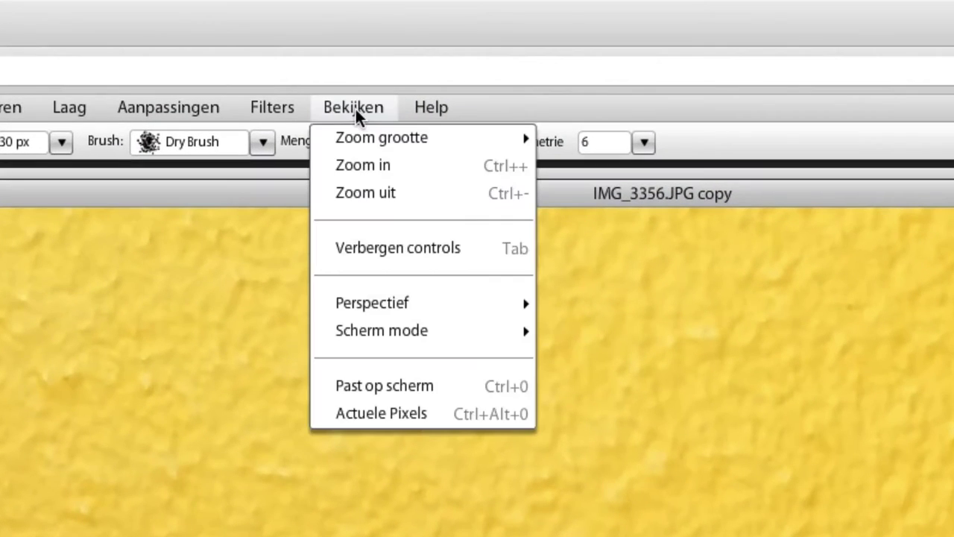
pyautogui.moveTo(382, 138)
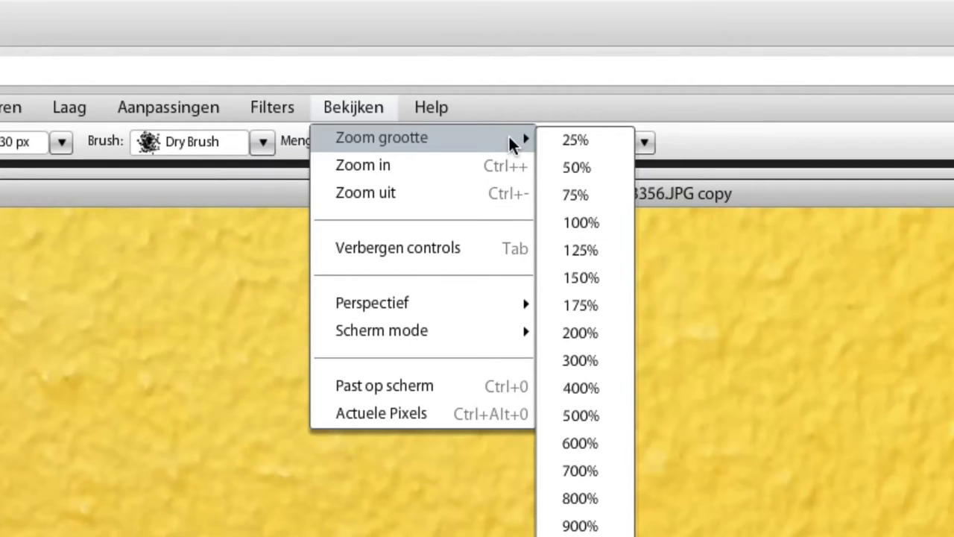
pyautogui.click(594, 139)
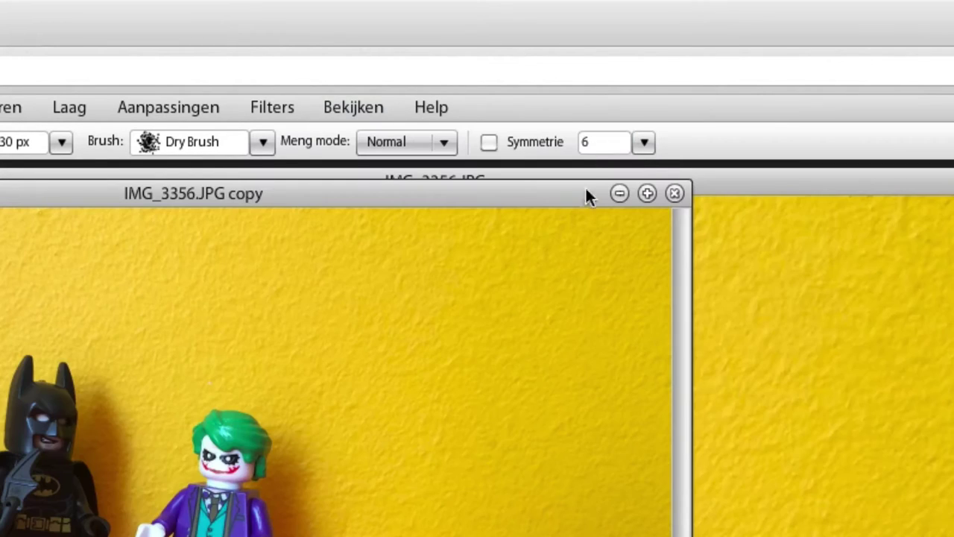
pyautogui.moveTo(484, 196); pyautogui.dragTo(953, 258)
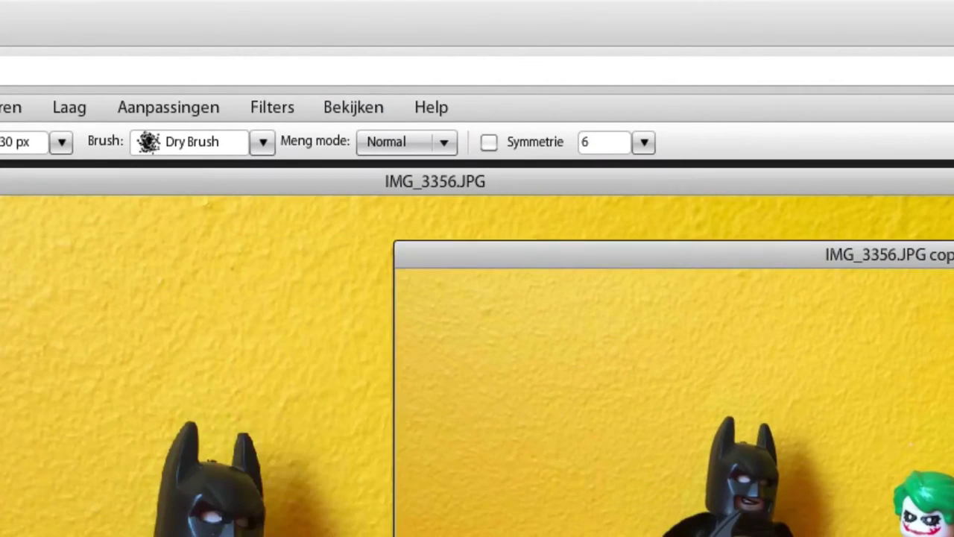
pyautogui.click(501, 188)
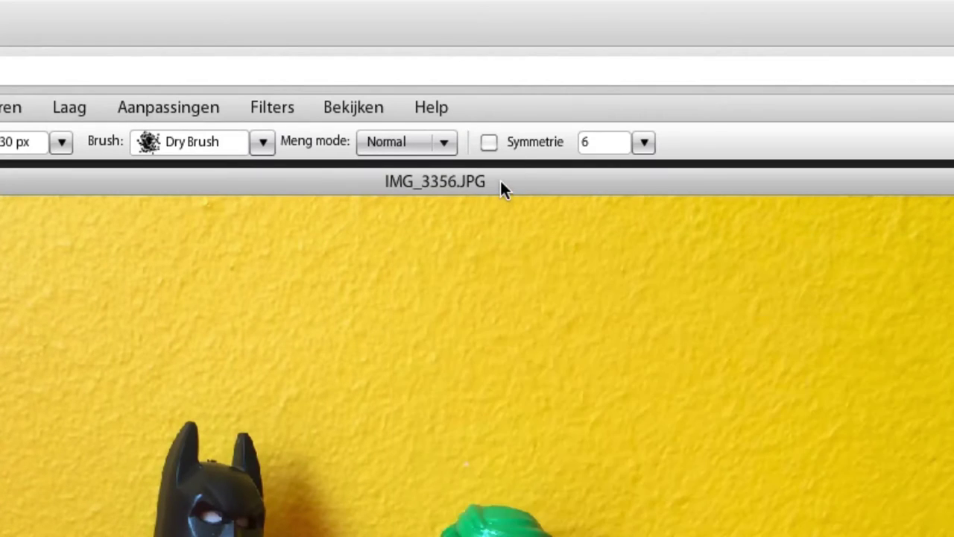
pyautogui.click(344, 112)
pyautogui.moveTo(381, 138)
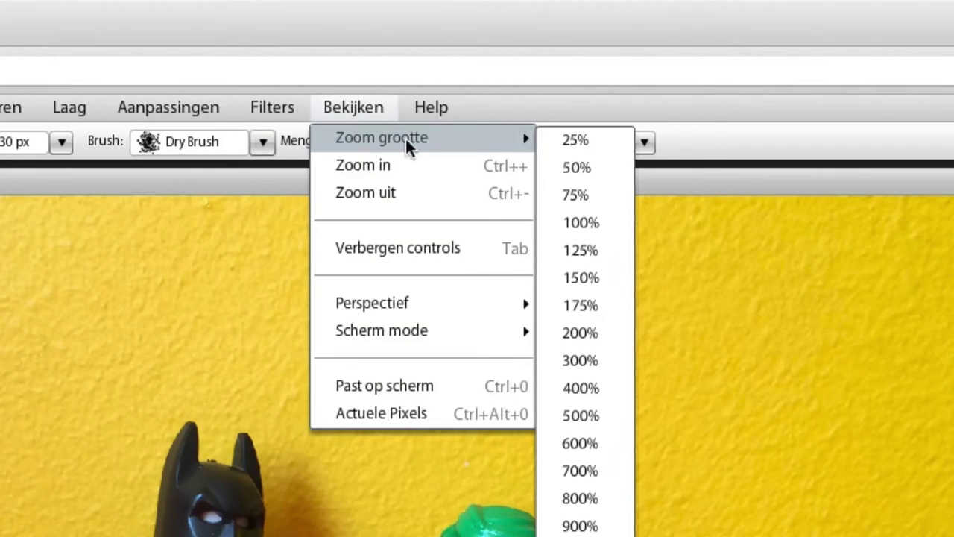
pyautogui.click(573, 145)
pyautogui.moveTo(549, 120); pyautogui.dragTo(674, 88)
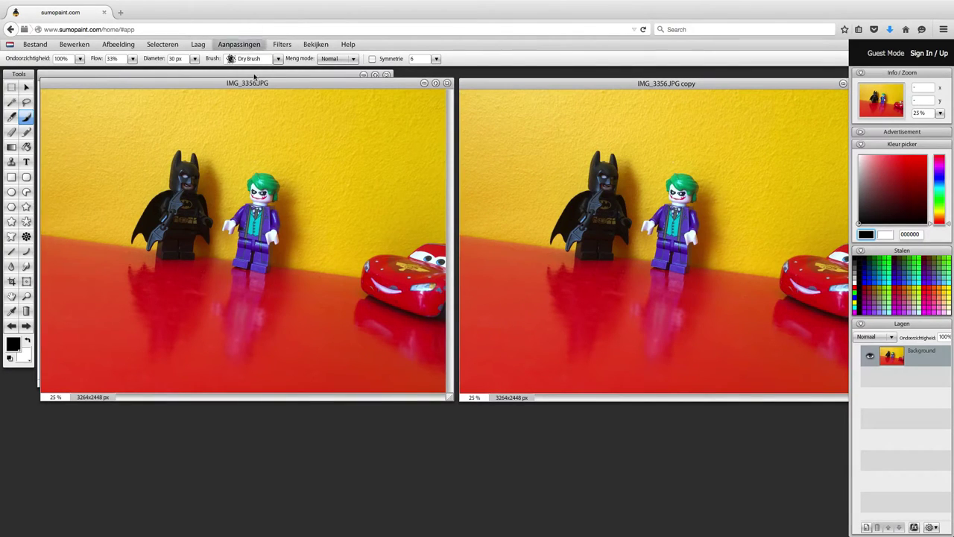
# Close the blank 700x600 canvas window, keeping the photo windows in place
pyautogui.moveTo(266, 82); pyautogui.dragTo(269, 97)
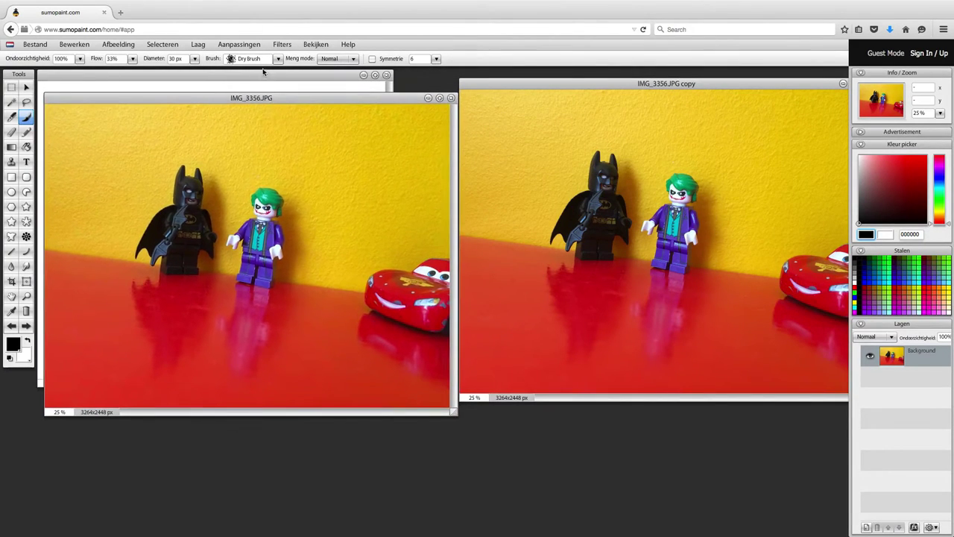
pyautogui.click(262, 75)
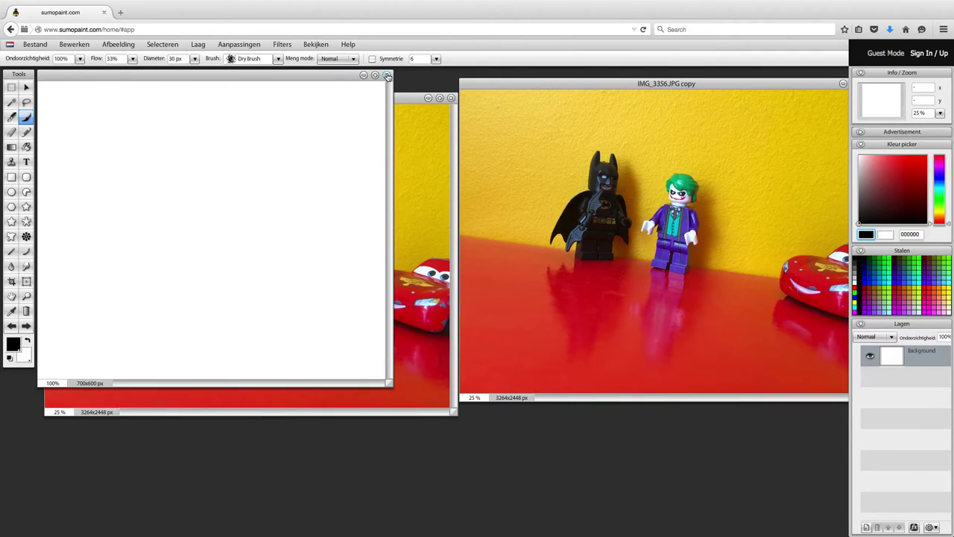
pyautogui.click(387, 76)
pyautogui.moveTo(350, 99); pyautogui.dragTo(349, 84)
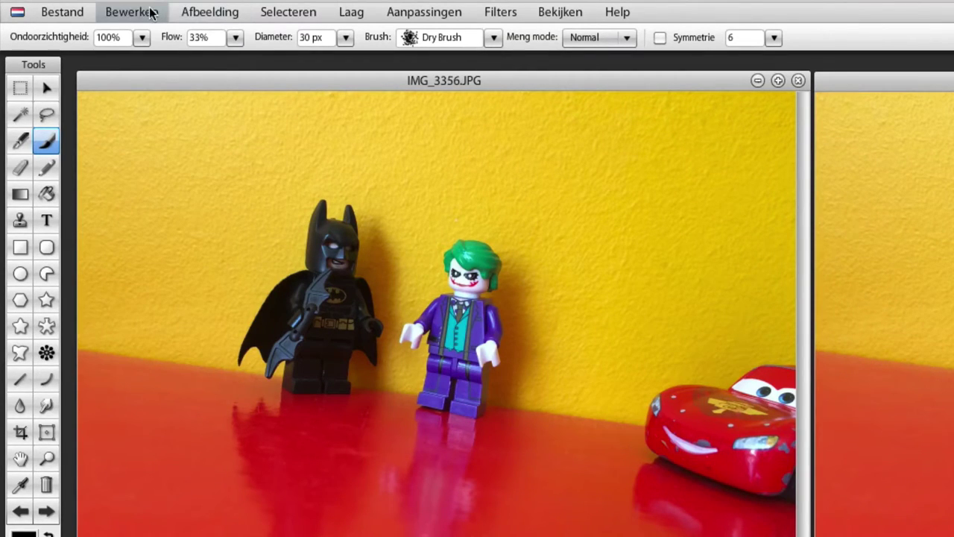
# Set the canvas size to 1000x750 px with Verhoudingen ticked, cropping around the centre
pyautogui.click(190, 13)
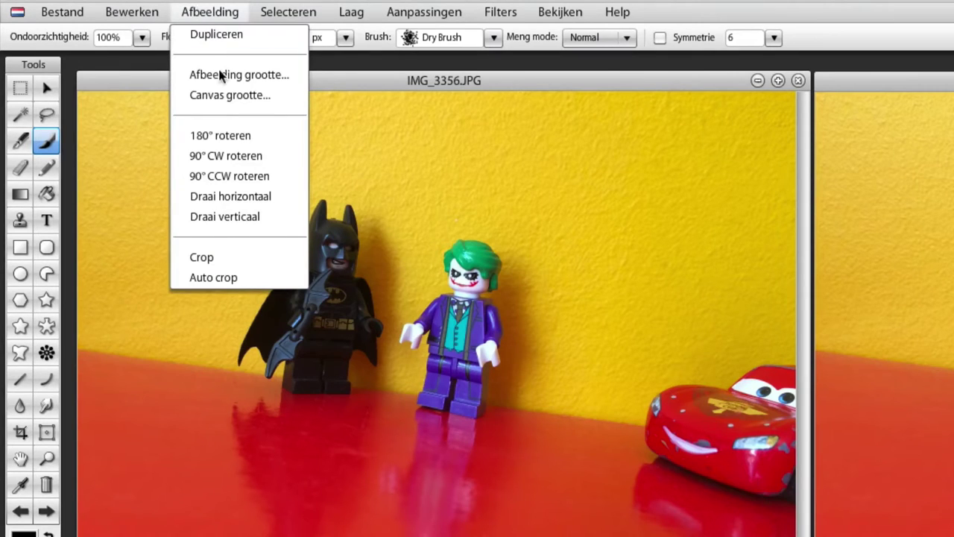
pyautogui.click(224, 95)
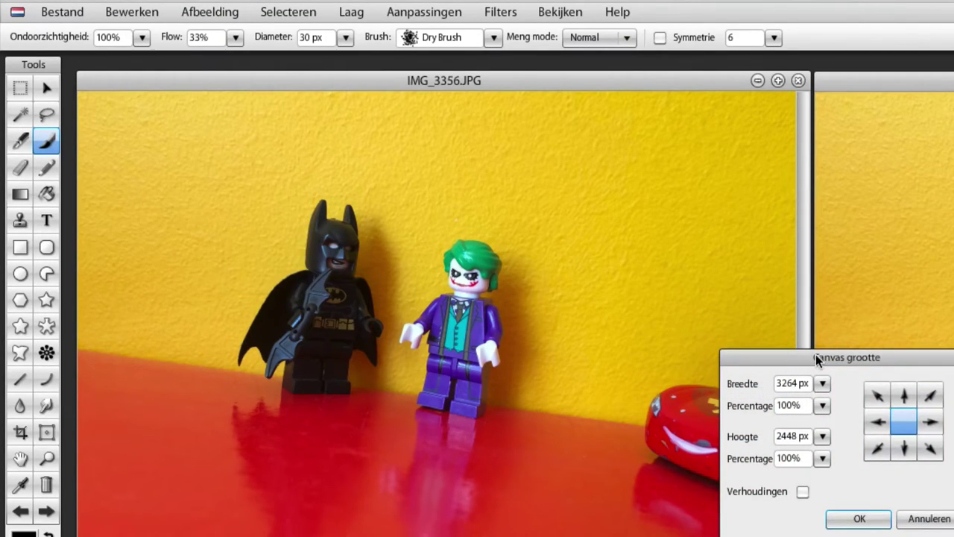
pyautogui.moveTo(802, 358); pyautogui.dragTo(613, 113)
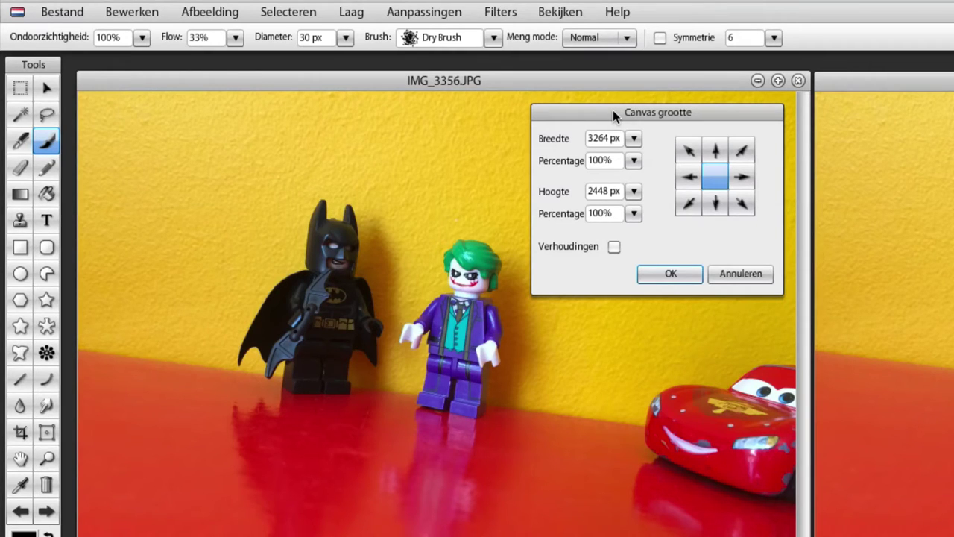
pyautogui.moveTo(633, 161); pyautogui.dragTo(608, 163)
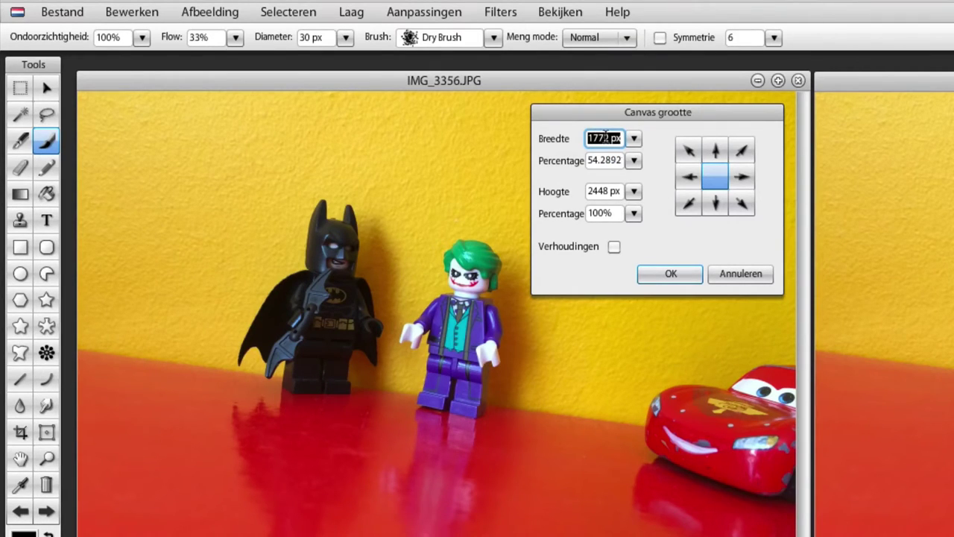
pyautogui.write('1000')
pyautogui.click(613, 248)
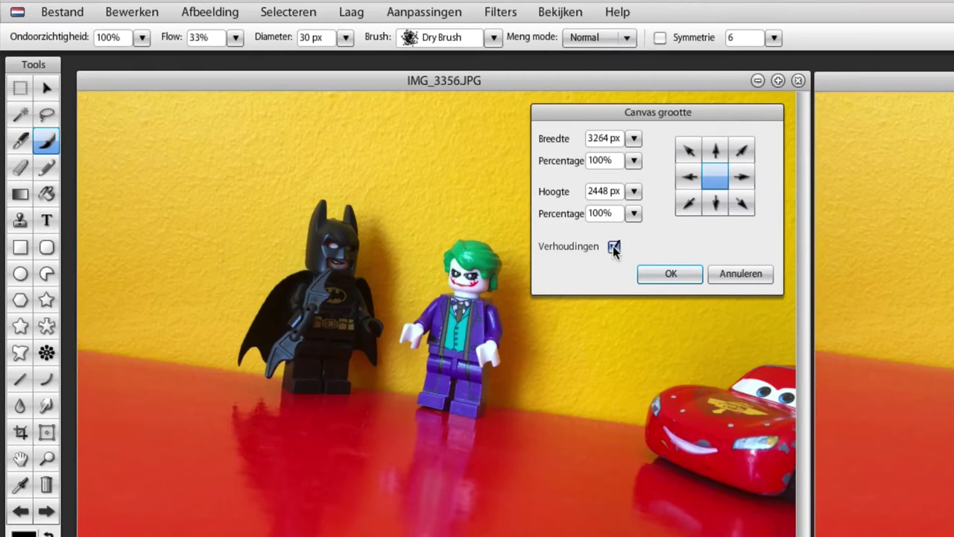
pyautogui.doubleClick(600, 139)
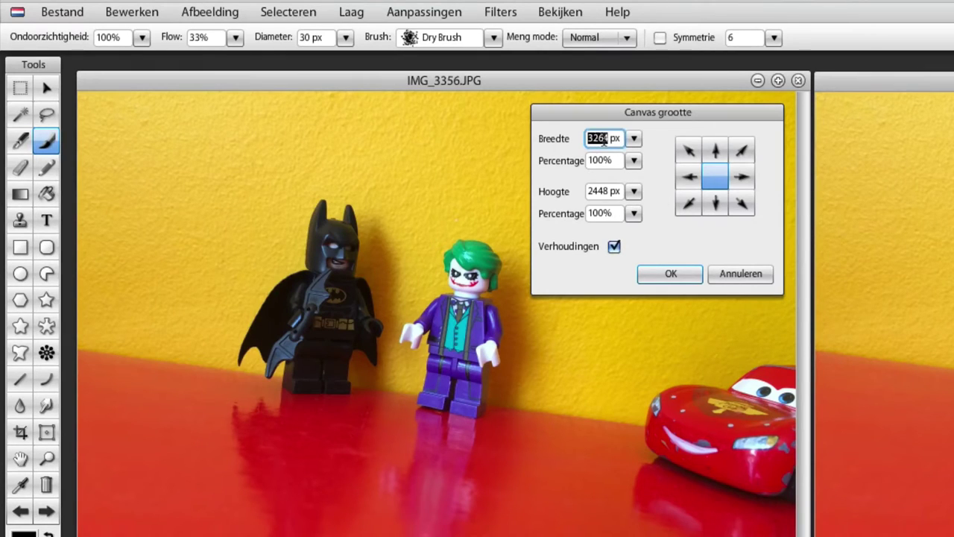
pyautogui.write('1000')
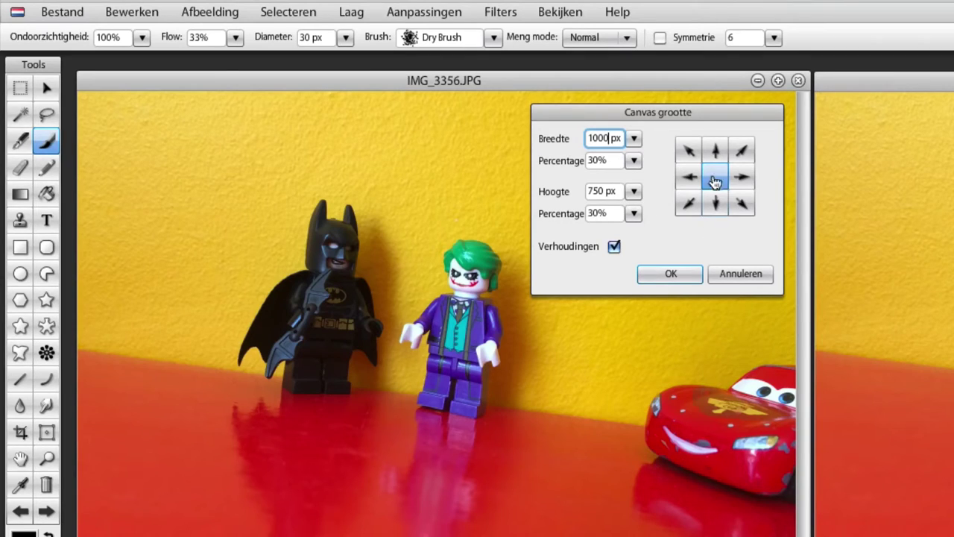
pyautogui.click(684, 273)
pyautogui.moveTo(306, 265); pyautogui.dragTo(734, 514)
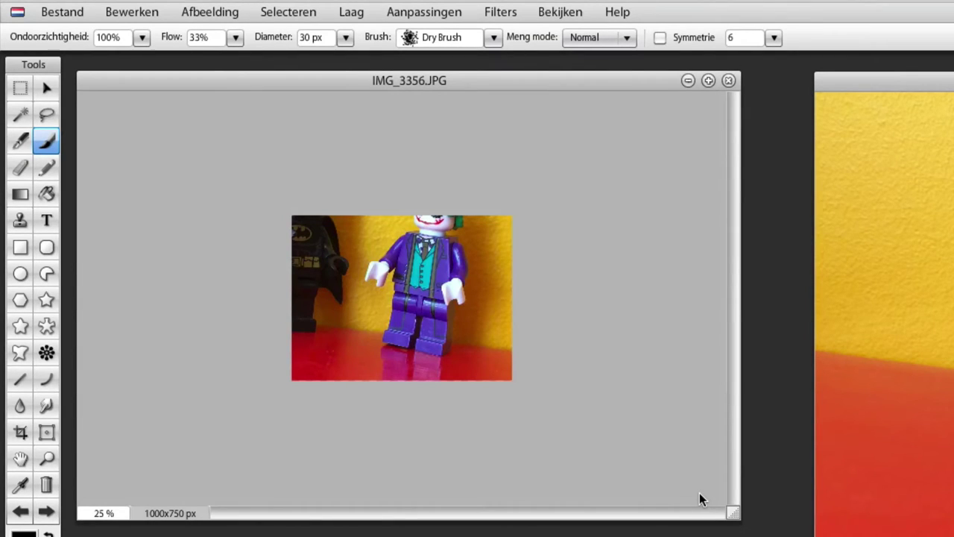
# Undo the last change and zoom out to show the whole photo
pyautogui.click(134, 12)
pyautogui.click(132, 33)
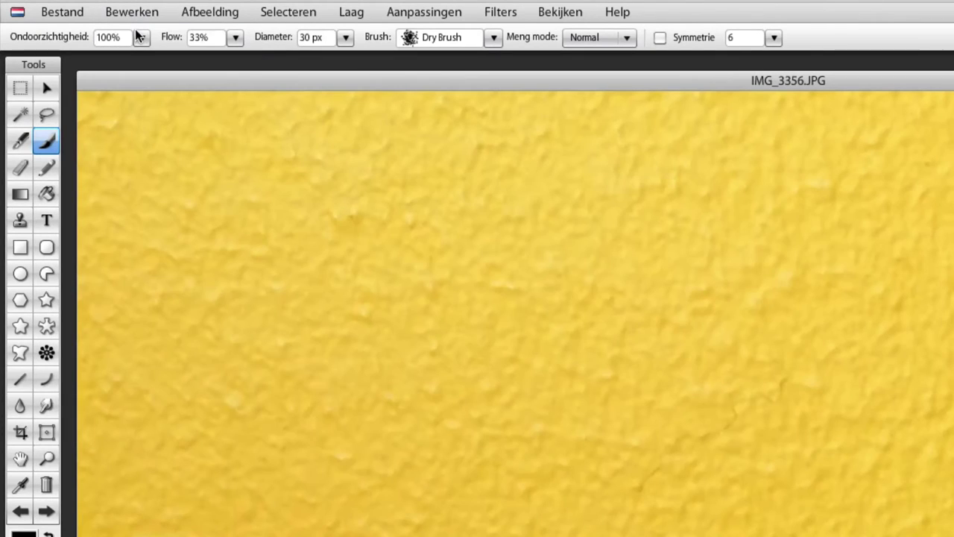
pyautogui.click(596, 11)
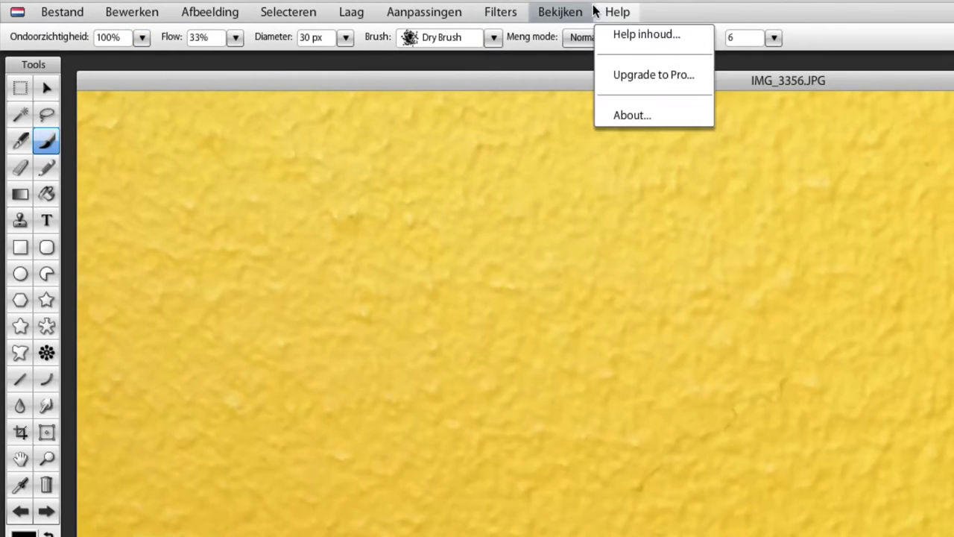
pyautogui.moveTo(582, 34)
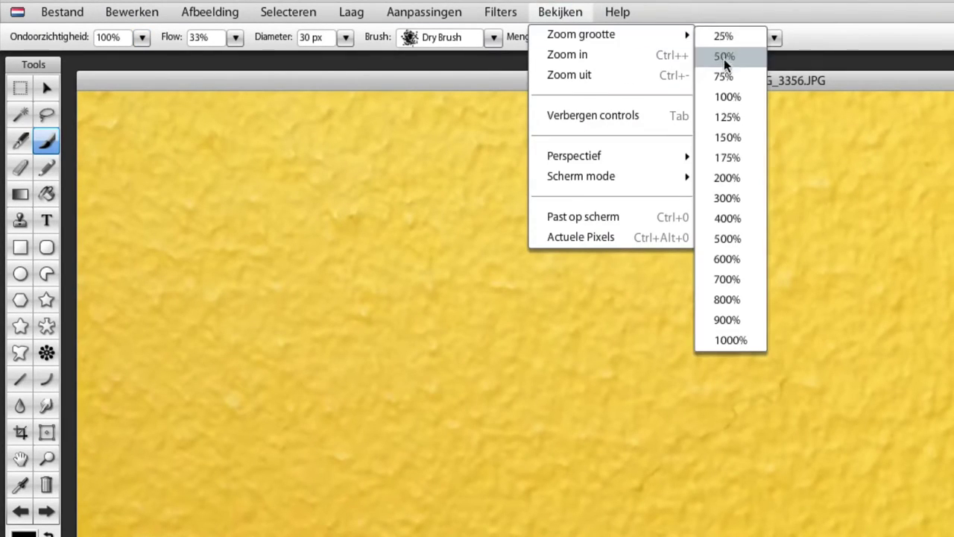
pyautogui.click(729, 33)
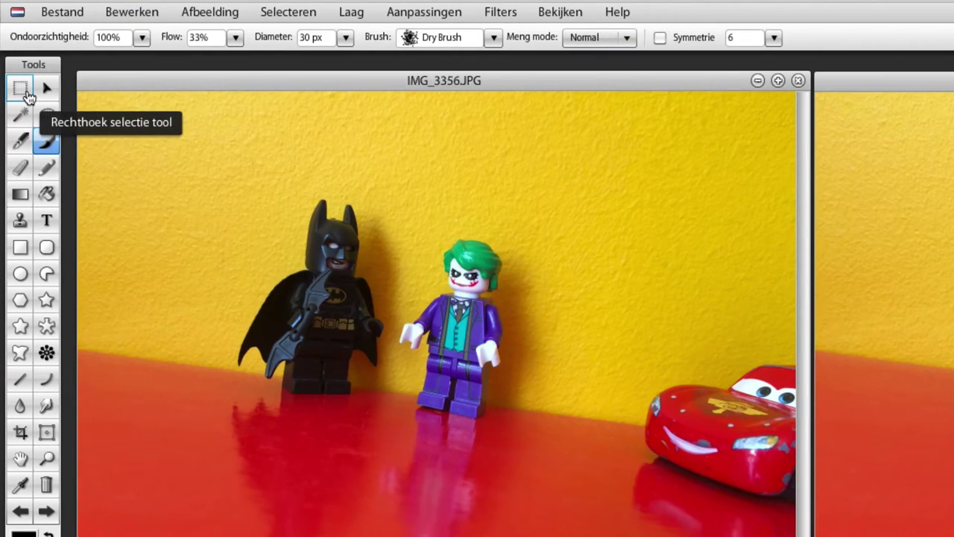
# Rectangle-select Batman and Joker and crop the photo to that area
pyautogui.click(21, 89)
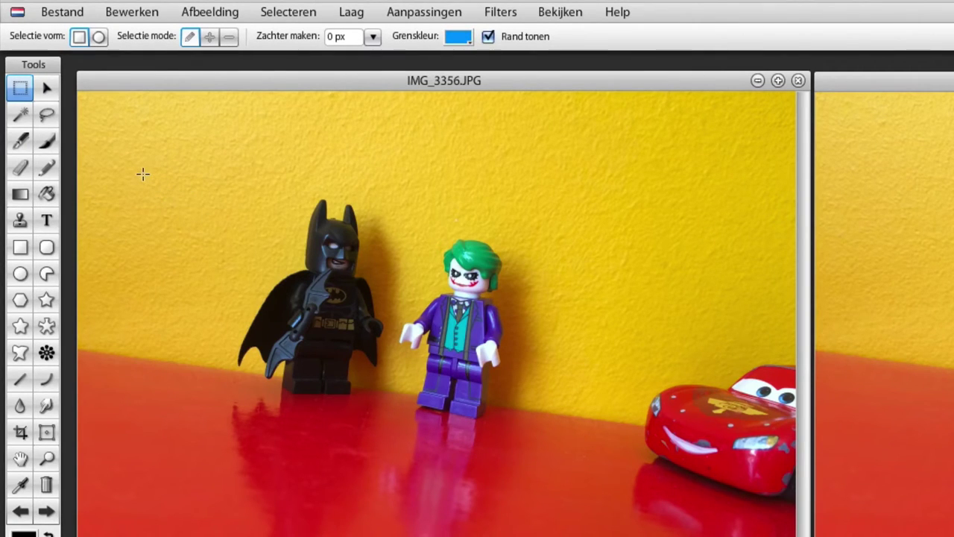
pyautogui.moveTo(111, 160)
pyautogui.mouseDown()
pyautogui.moveTo(637, 489)
pyautogui.moveTo(625, 478)
pyautogui.moveTo(629, 489)
pyautogui.mouseUp()
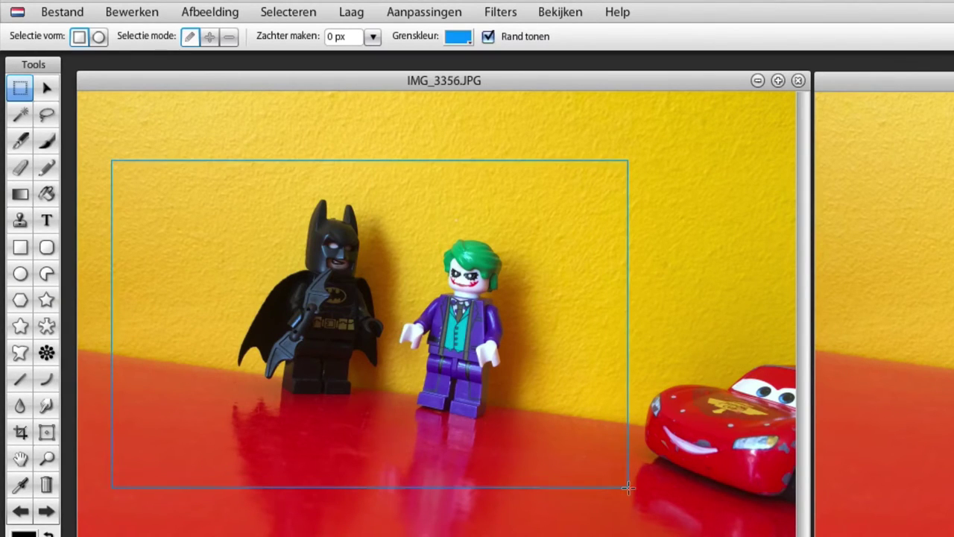
pyautogui.click(242, 16)
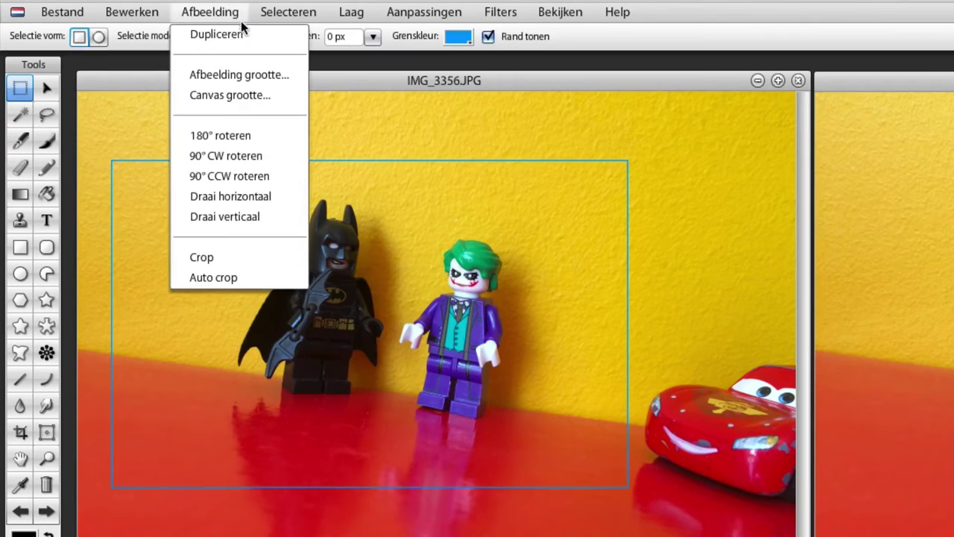
pyautogui.click(247, 267)
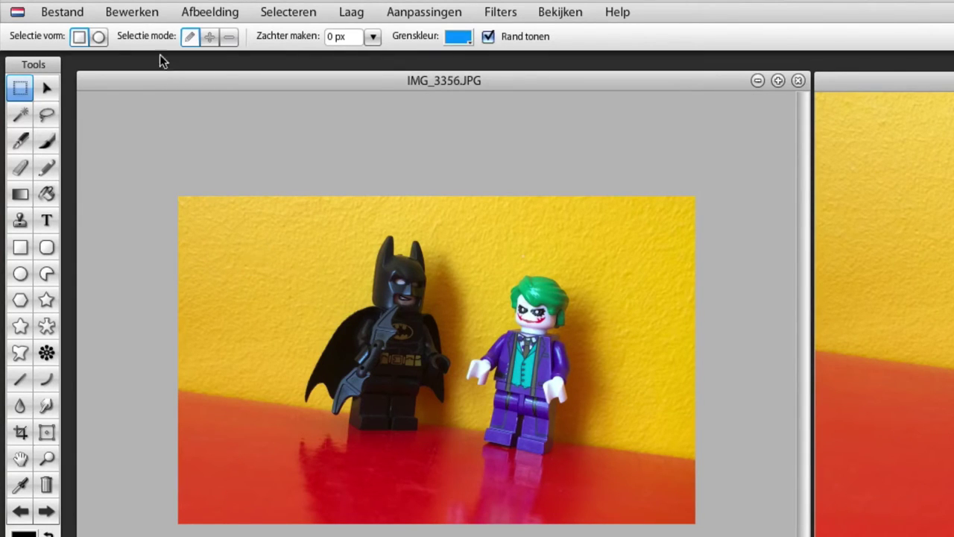
pyautogui.click(152, 16)
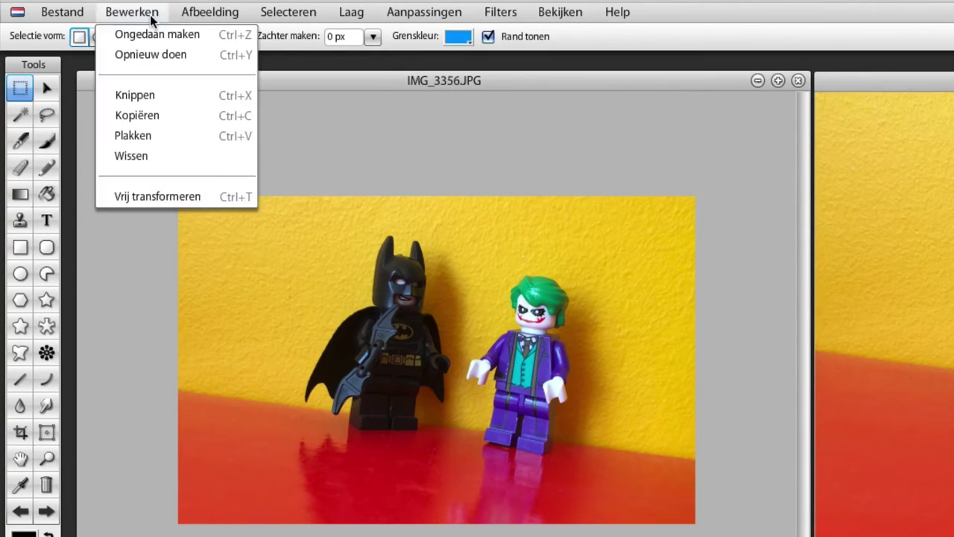
pyautogui.click(172, 197)
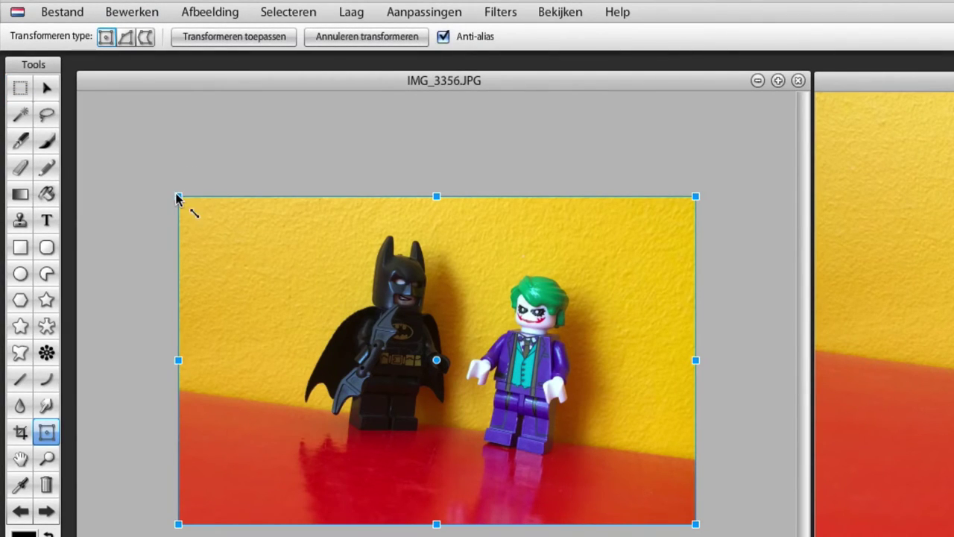
pyautogui.moveTo(179, 198)
pyautogui.mouseDown()
pyautogui.moveTo(240, 240)
pyautogui.moveTo(161, 138)
pyautogui.moveTo(141, 167)
pyautogui.moveTo(234, 240)
pyautogui.moveTo(218, 221)
pyautogui.moveTo(292, 239)
pyautogui.moveTo(513, 256)
pyautogui.moveTo(636, 249)
pyautogui.moveTo(659, 203)
pyautogui.moveTo(689, 198)
pyautogui.moveTo(674, 200)
pyautogui.moveTo(688, 199)
pyautogui.moveTo(661, 171)
pyautogui.moveTo(579, 154)
pyautogui.moveTo(600, 165)
pyautogui.mouseUp()
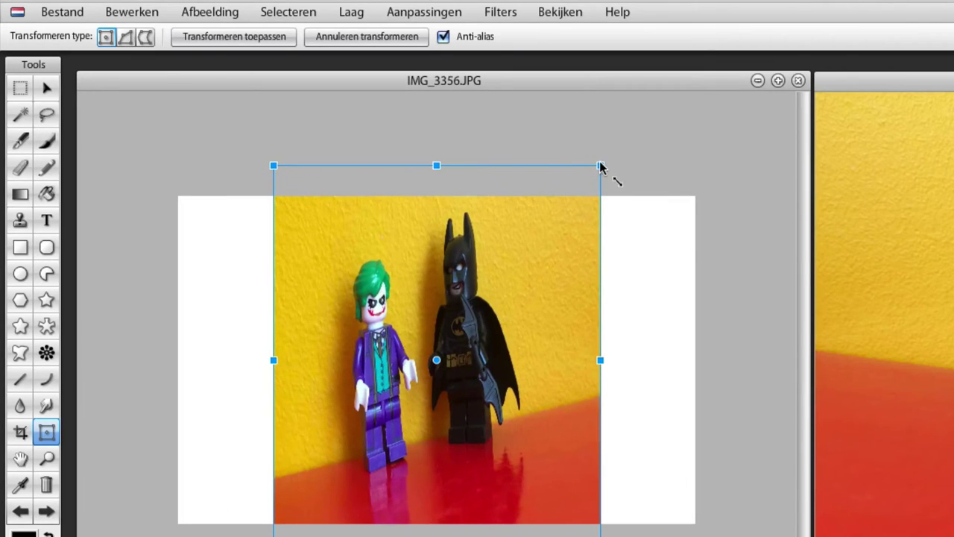
pyautogui.click(356, 38)
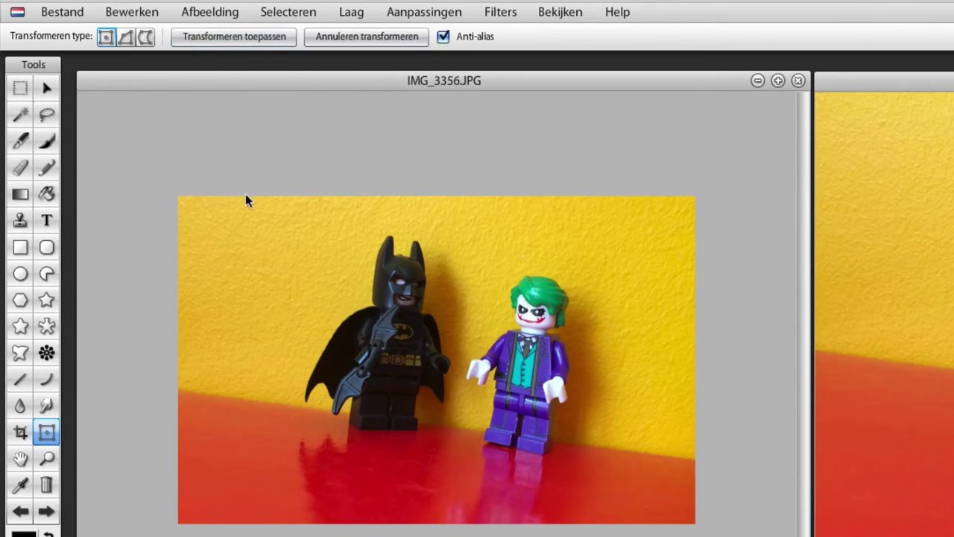
pyautogui.click(131, 12)
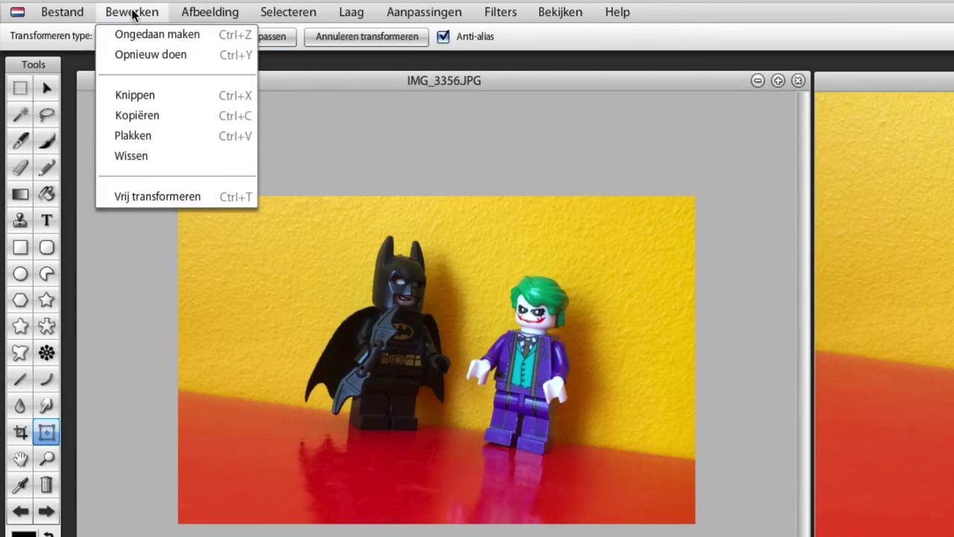
# Rotate the photo slightly counter-clockwise with Vrij transformeren and apply the transform
pyautogui.click(151, 196)
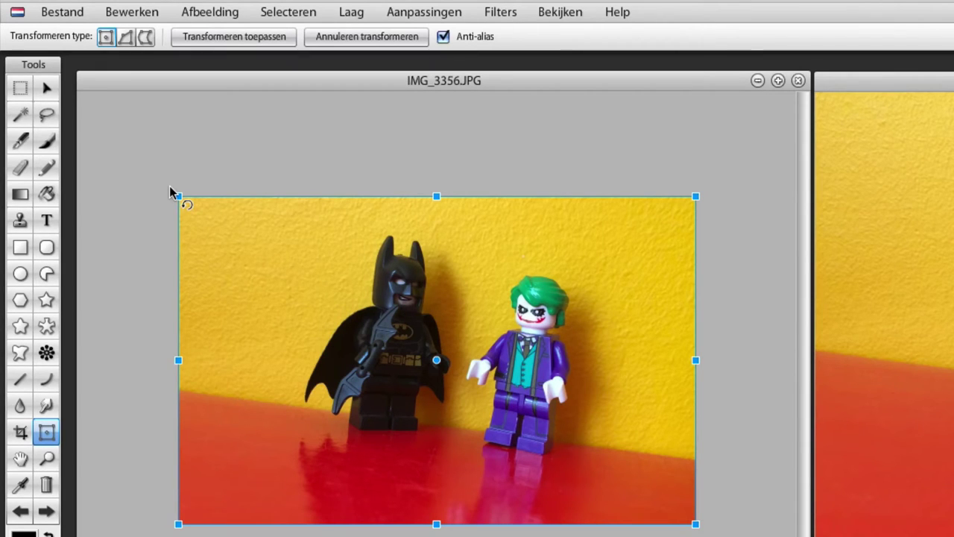
pyautogui.moveTo(170, 188); pyautogui.dragTo(158, 211)
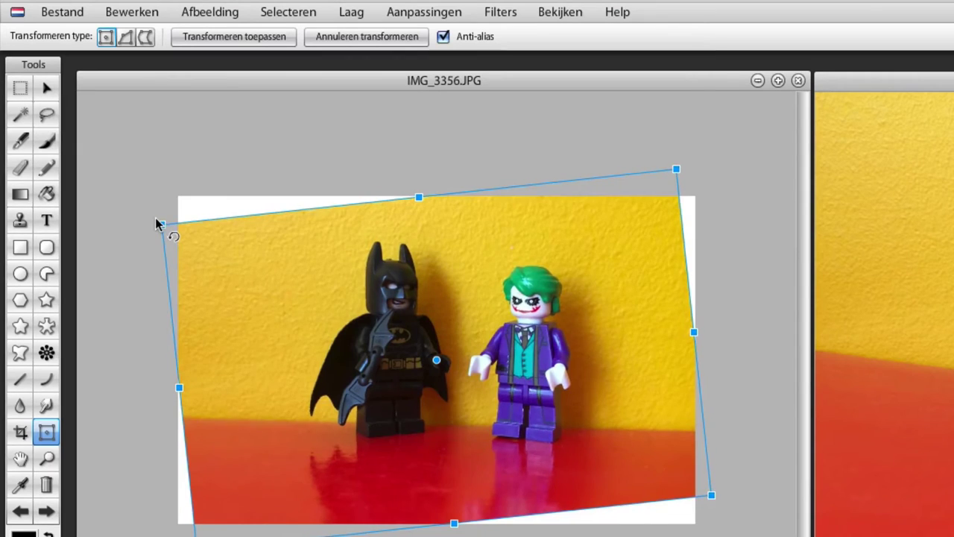
pyautogui.moveTo(158, 211); pyautogui.dragTo(158, 228)
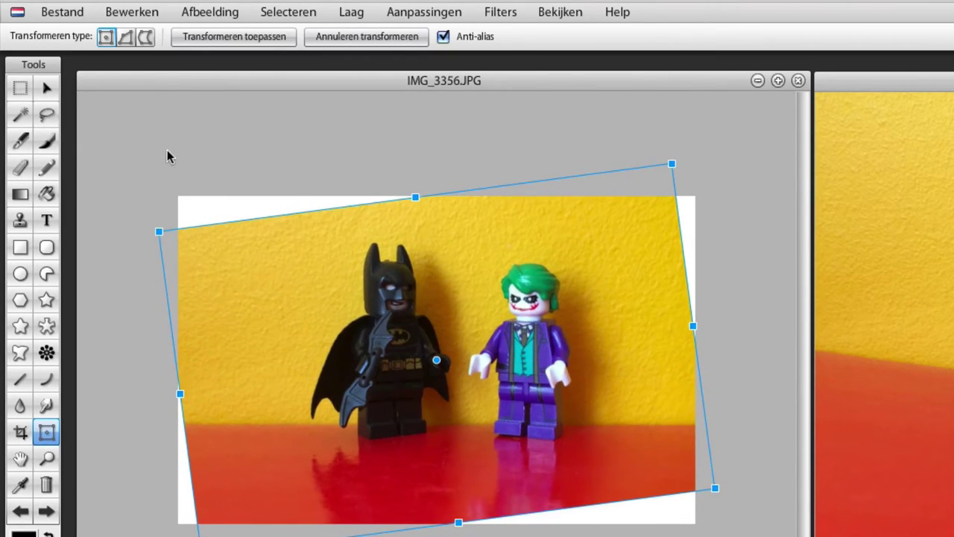
pyautogui.click(210, 44)
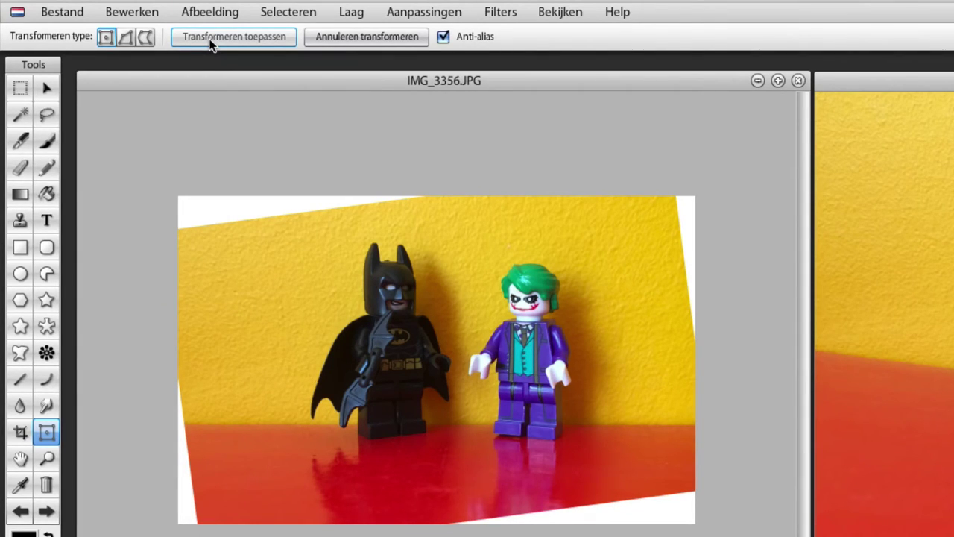
pyautogui.click(21, 88)
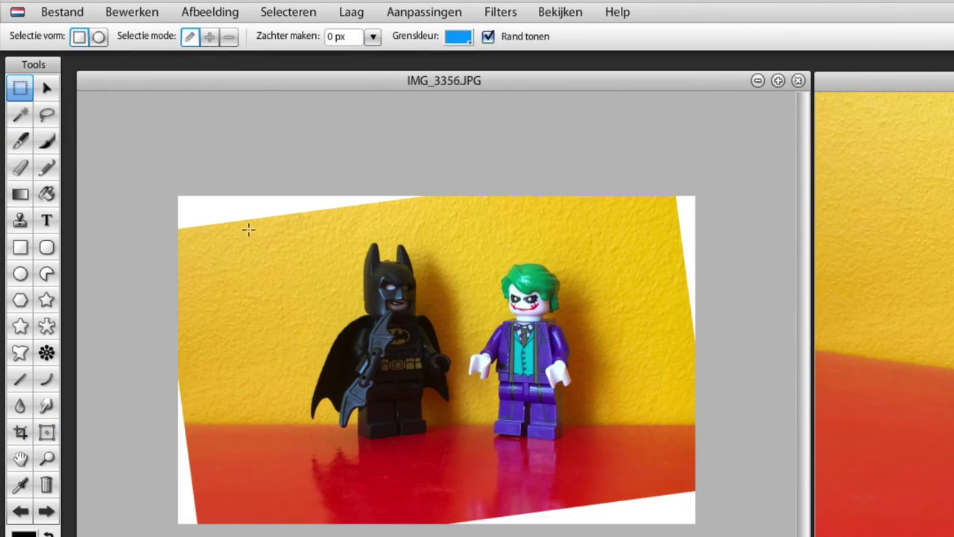
# Crop inside the rotated area around both figures, then view at 50% zoom
pyautogui.moveTo(273, 234); pyautogui.dragTo(636, 478)
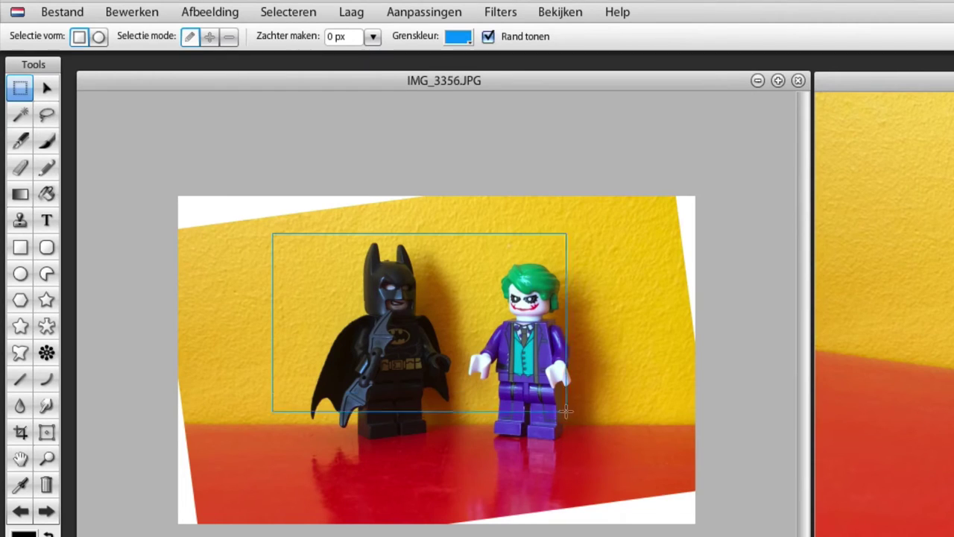
pyautogui.click(223, 14)
pyautogui.click(231, 257)
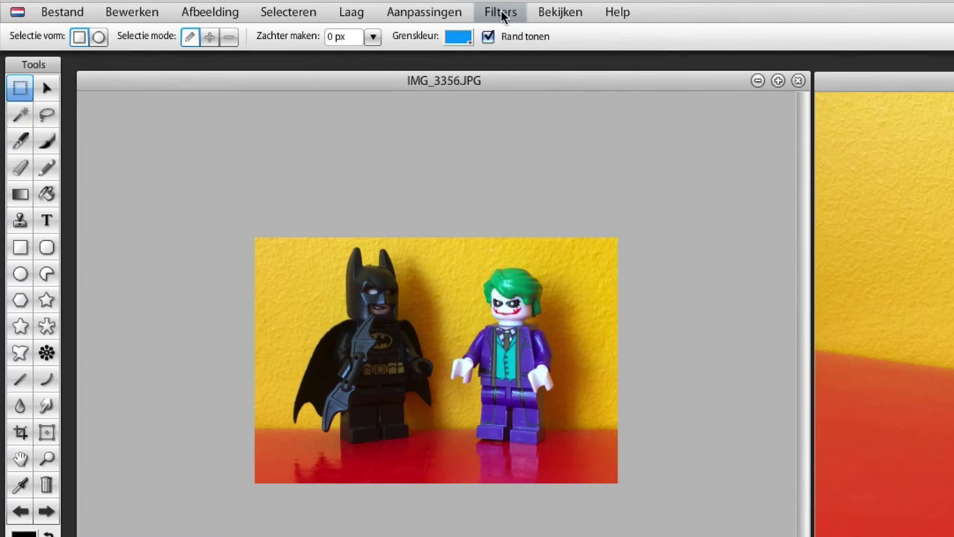
pyautogui.click(547, 15)
pyautogui.moveTo(582, 34)
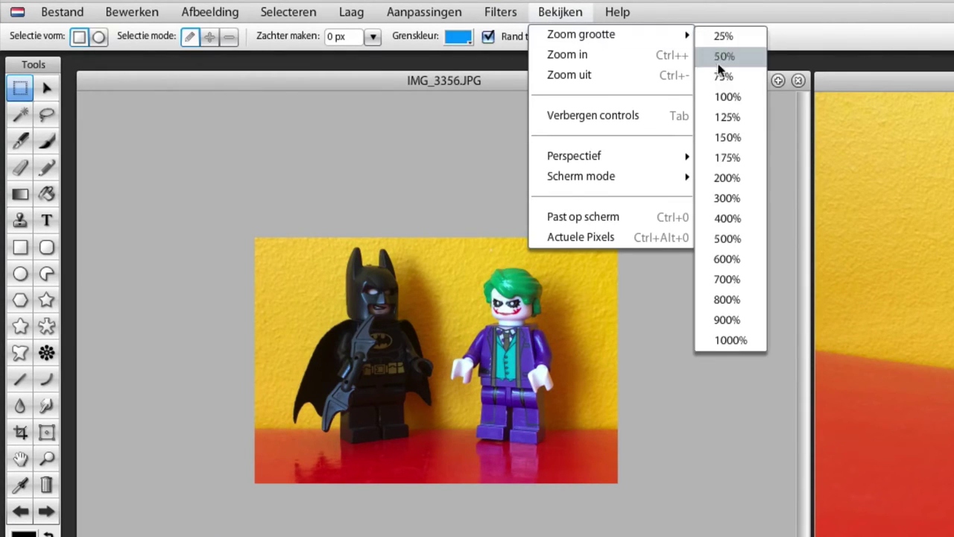
pyautogui.click(722, 57)
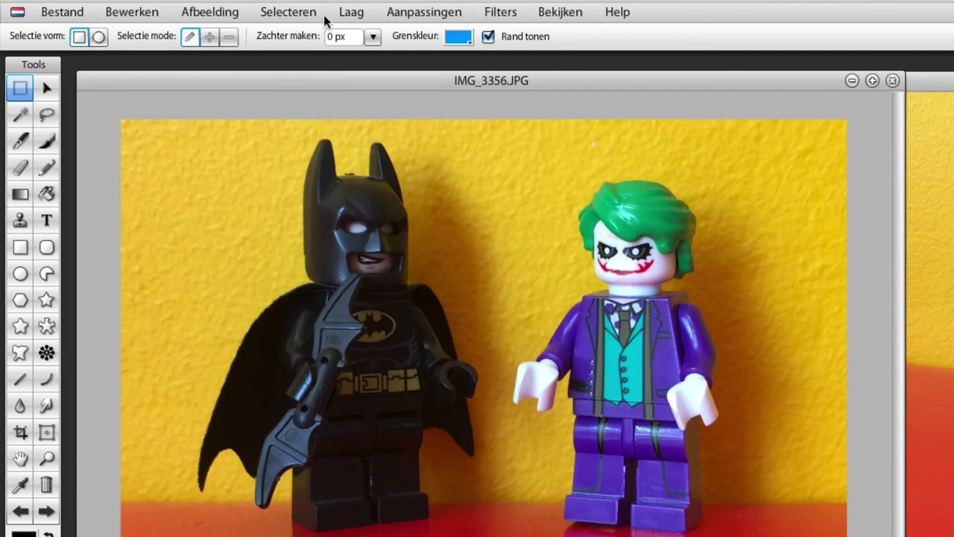
pyautogui.click(388, 18)
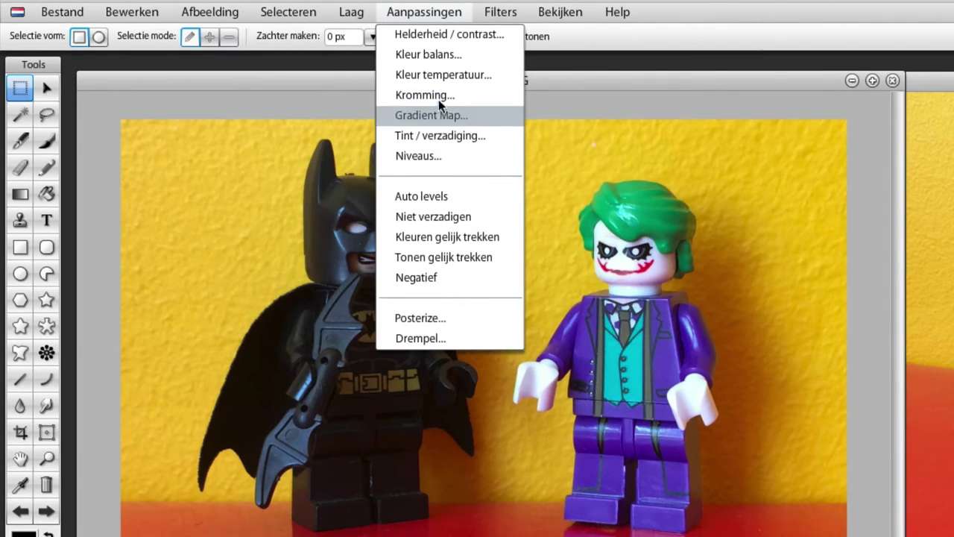
pyautogui.click(429, 34)
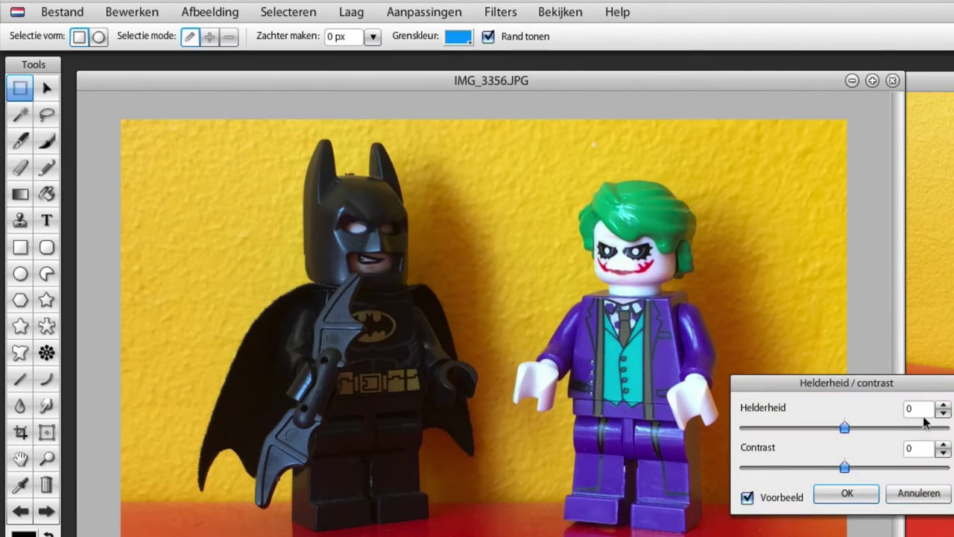
pyautogui.moveTo(917, 386); pyautogui.dragTo(927, 308)
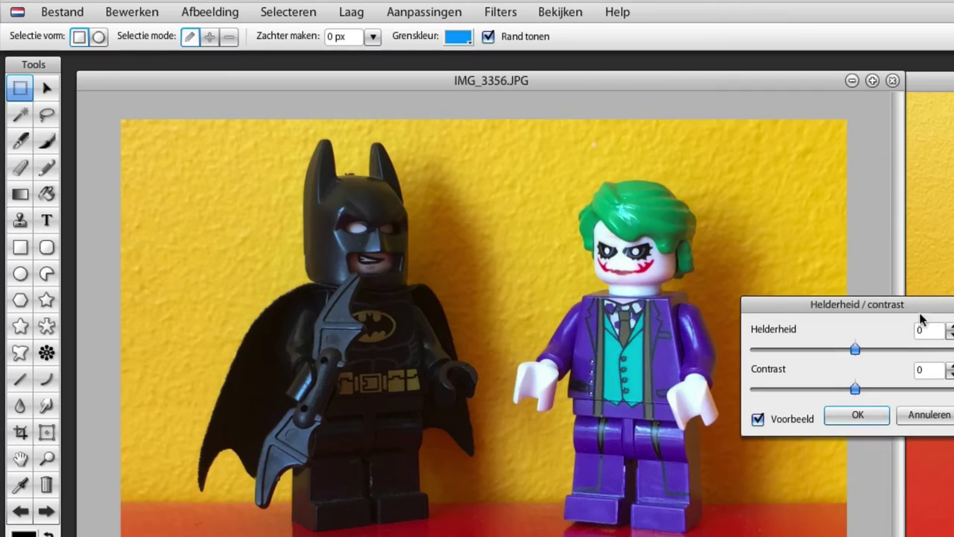
pyautogui.moveTo(855, 349); pyautogui.dragTo(811, 350)
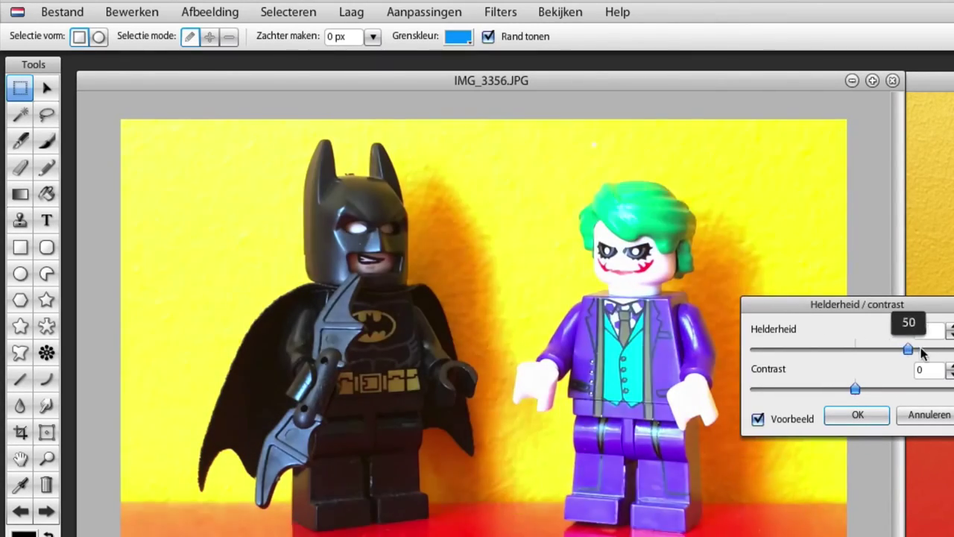
pyautogui.moveTo(811, 351)
pyautogui.mouseDown()
pyautogui.moveTo(939, 352)
pyautogui.moveTo(877, 350)
pyautogui.mouseUp()
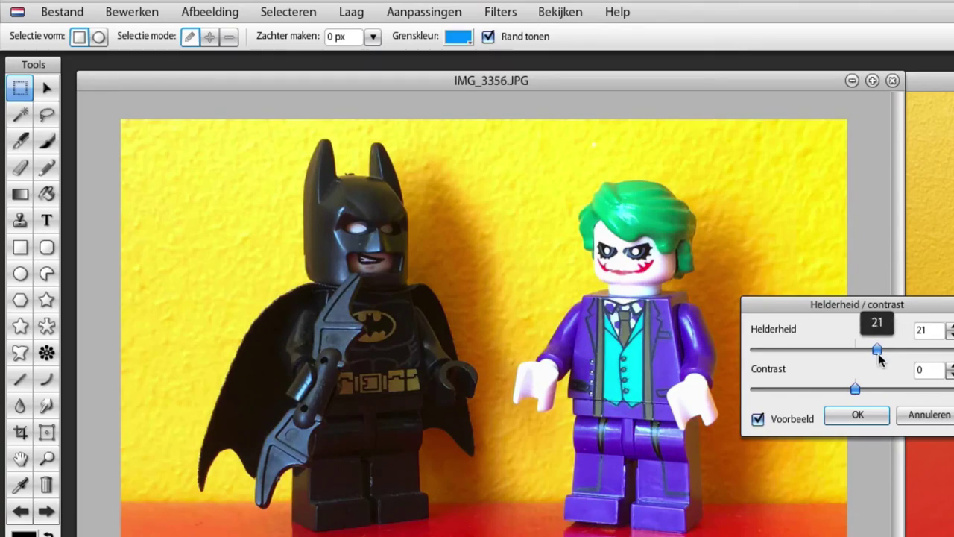
pyautogui.moveTo(856, 388)
pyautogui.mouseDown()
pyautogui.moveTo(826, 389)
pyautogui.moveTo(898, 395)
pyautogui.moveTo(866, 399)
pyautogui.mouseUp()
pyautogui.press('Escape')
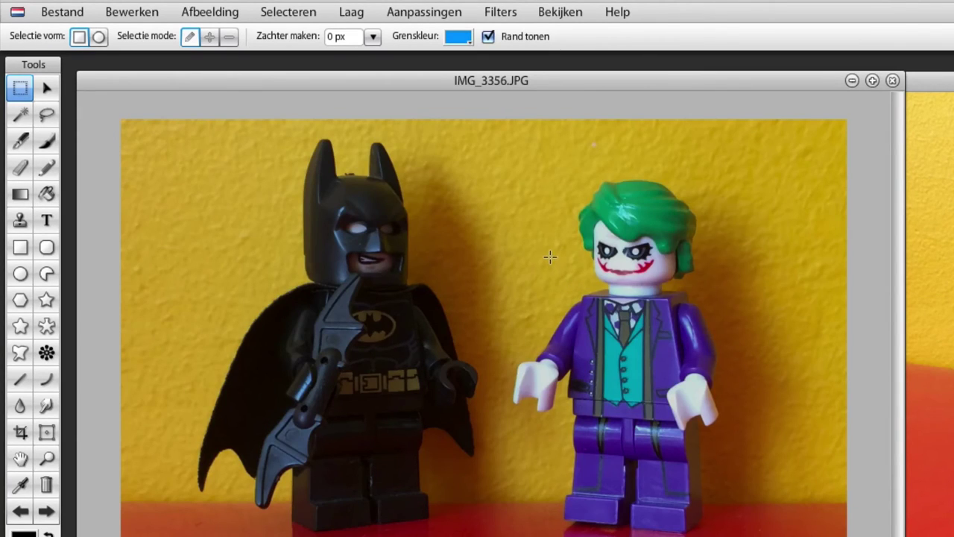
pyautogui.click(416, 13)
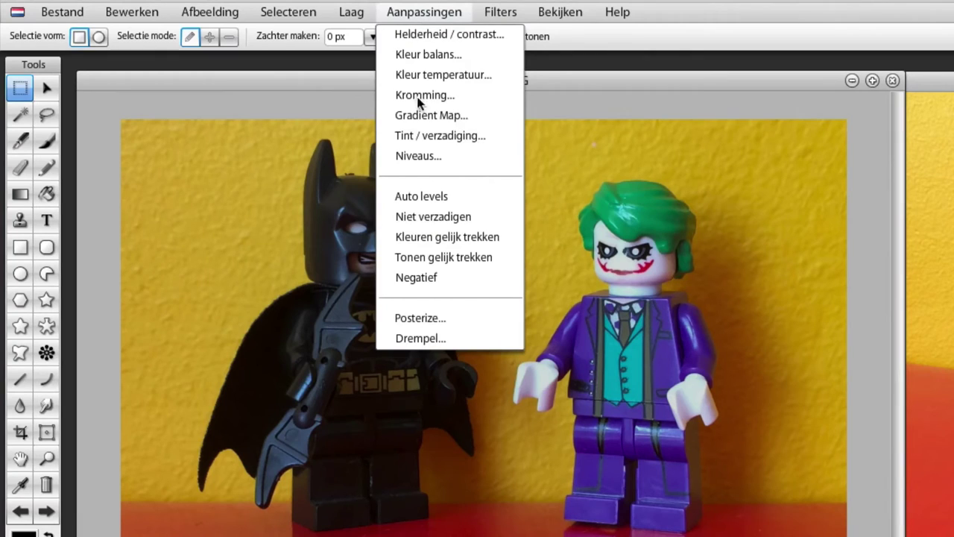
pyautogui.click(420, 138)
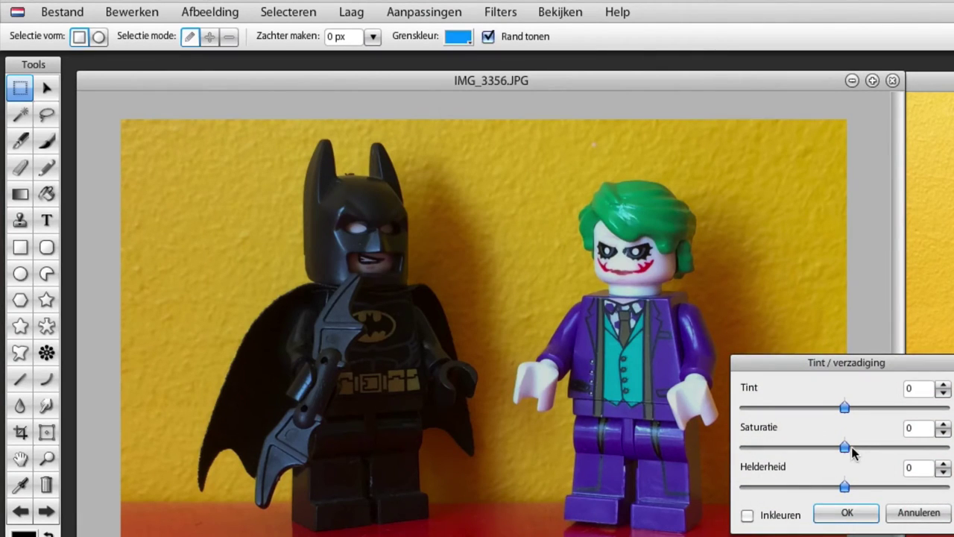
pyautogui.moveTo(845, 448)
pyautogui.mouseDown()
pyautogui.moveTo(925, 462)
pyautogui.moveTo(740, 466)
pyautogui.mouseUp()
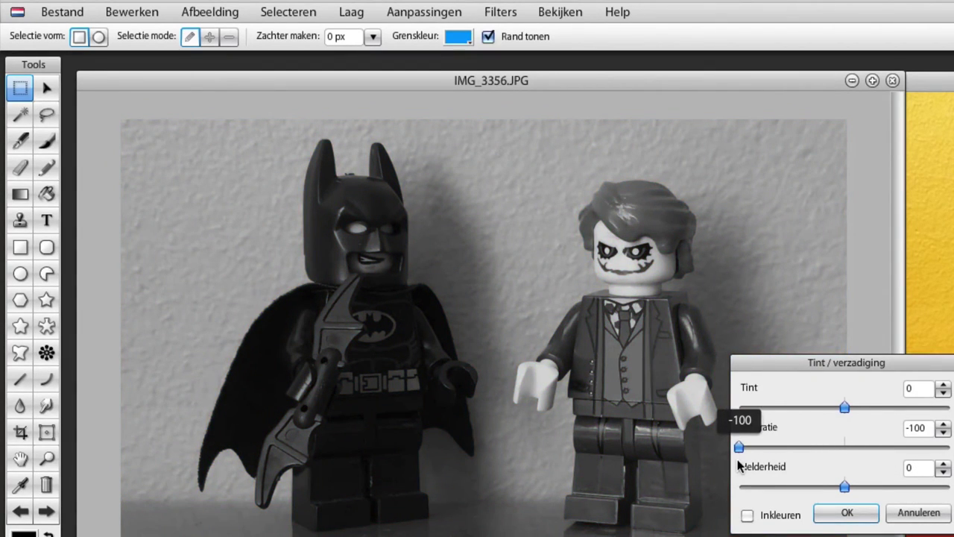
pyautogui.press('Escape')
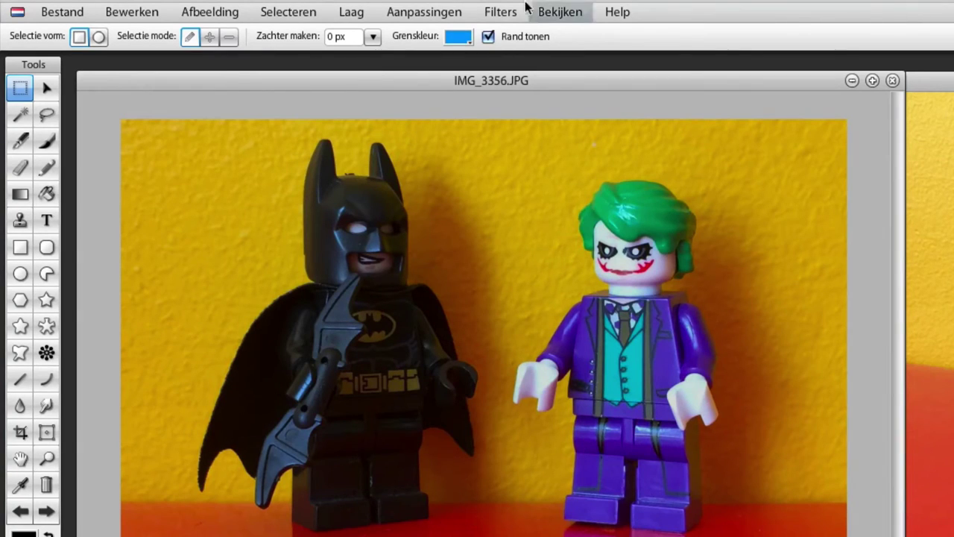
pyautogui.click(501, 12)
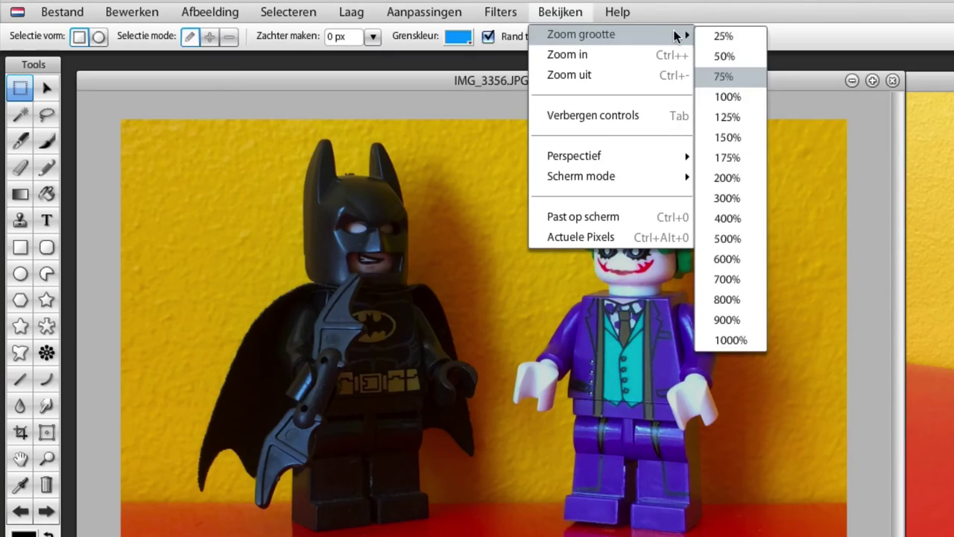
# View at 100%, then resize the image to 800 px wide (800x542) with proportions locked
pyautogui.click(749, 98)
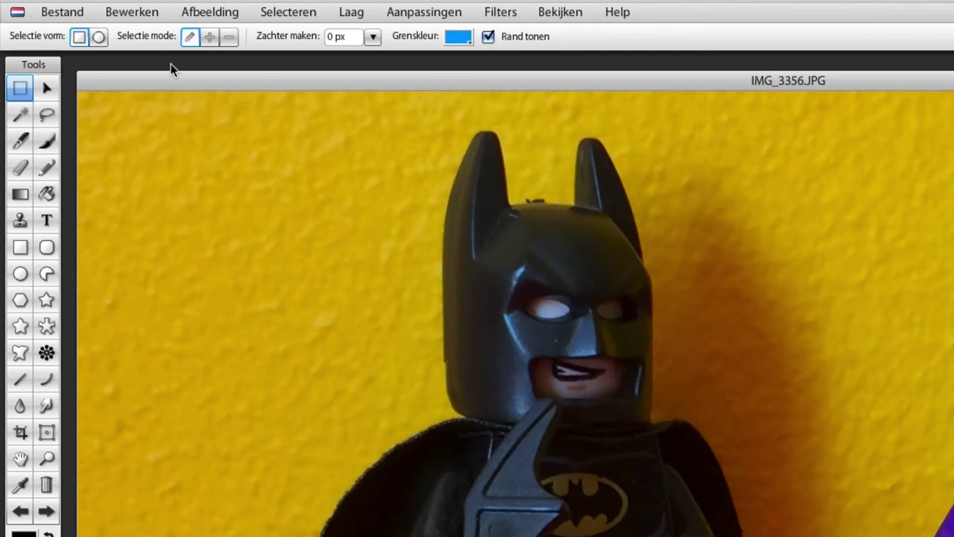
pyautogui.click(209, 15)
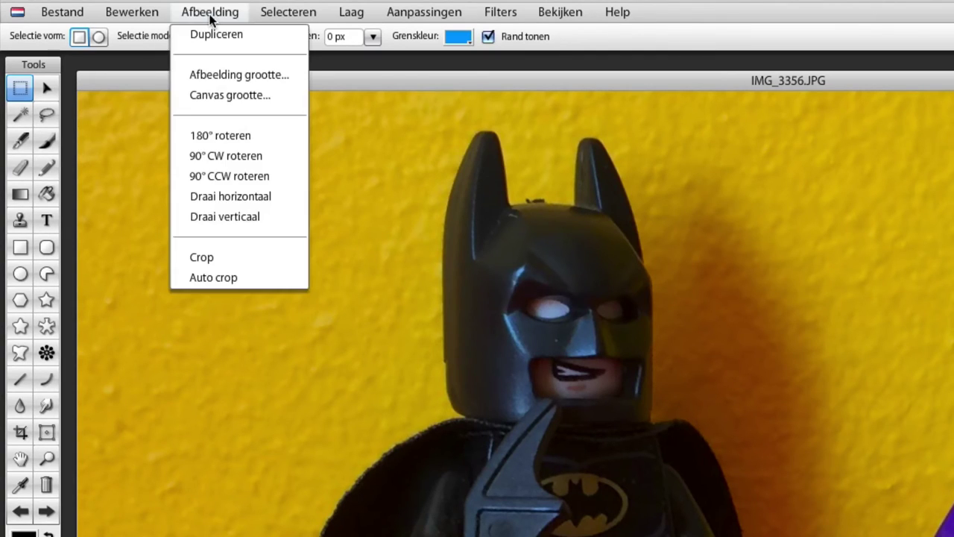
pyautogui.click(221, 79)
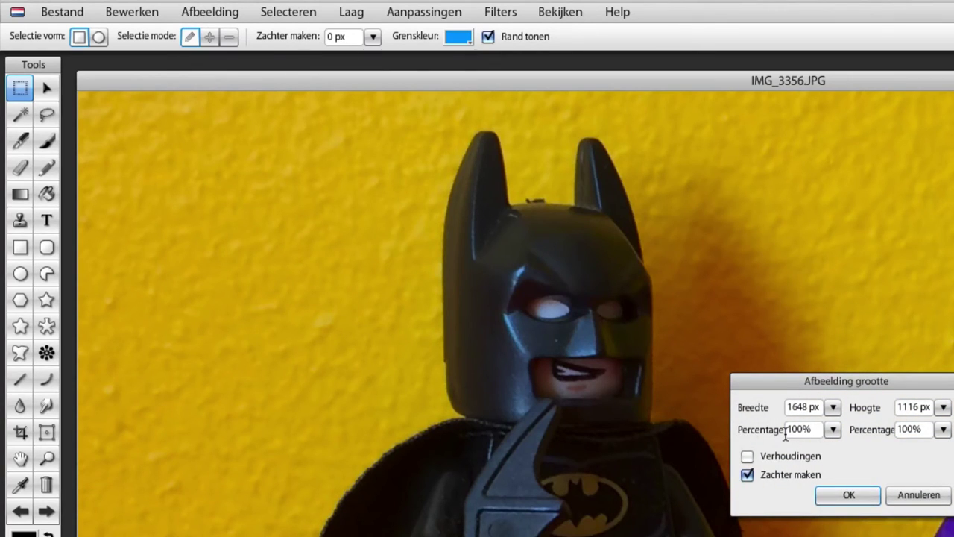
pyautogui.click(748, 457)
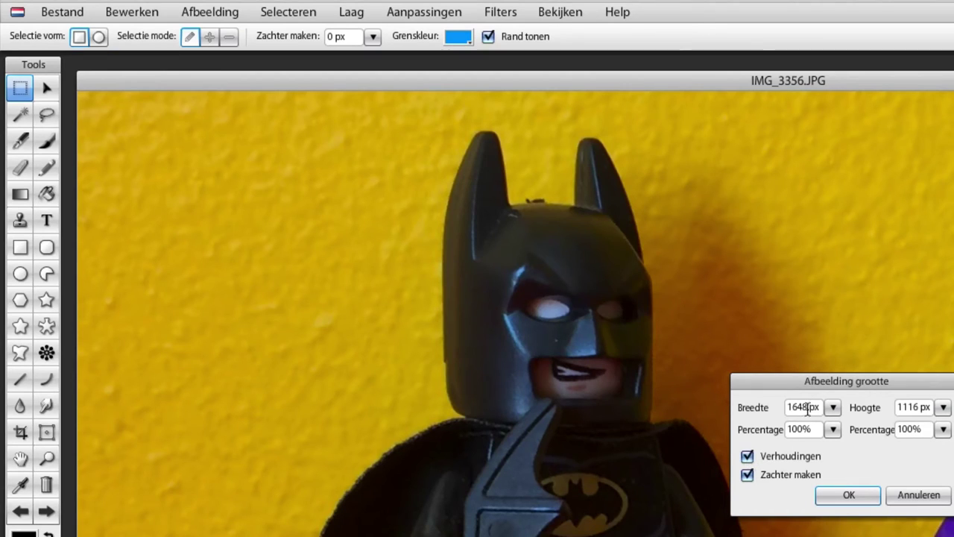
pyautogui.doubleClick(796, 408)
pyautogui.write('800')
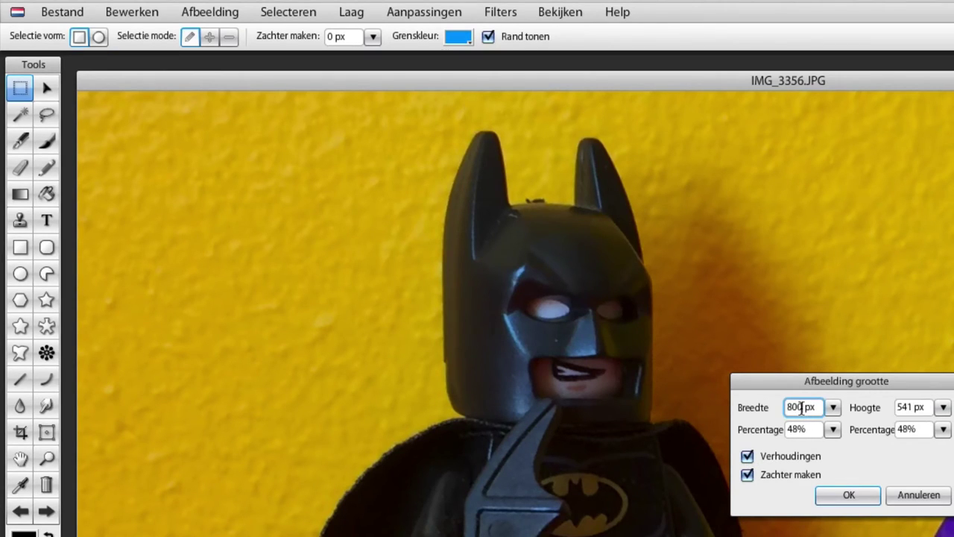
pyautogui.click(848, 495)
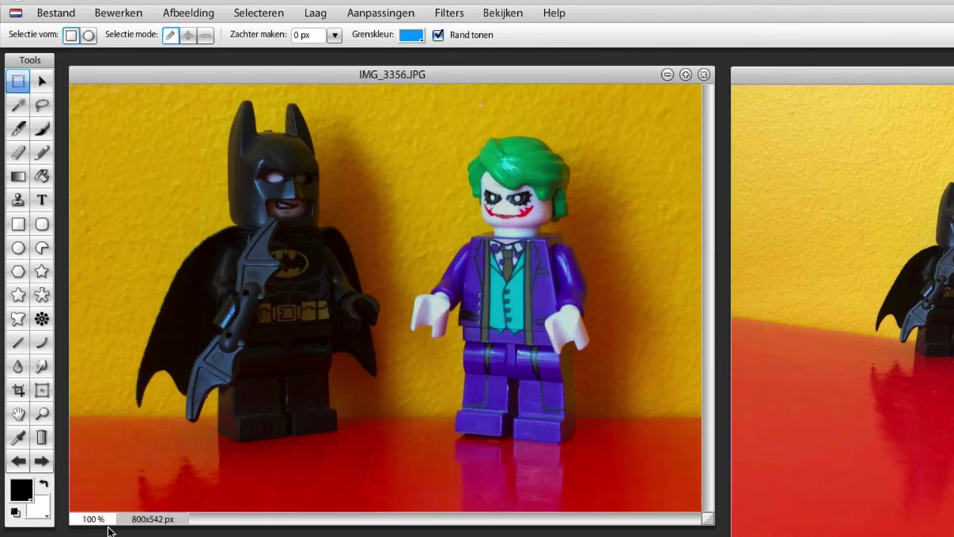
pyautogui.click(40, 201)
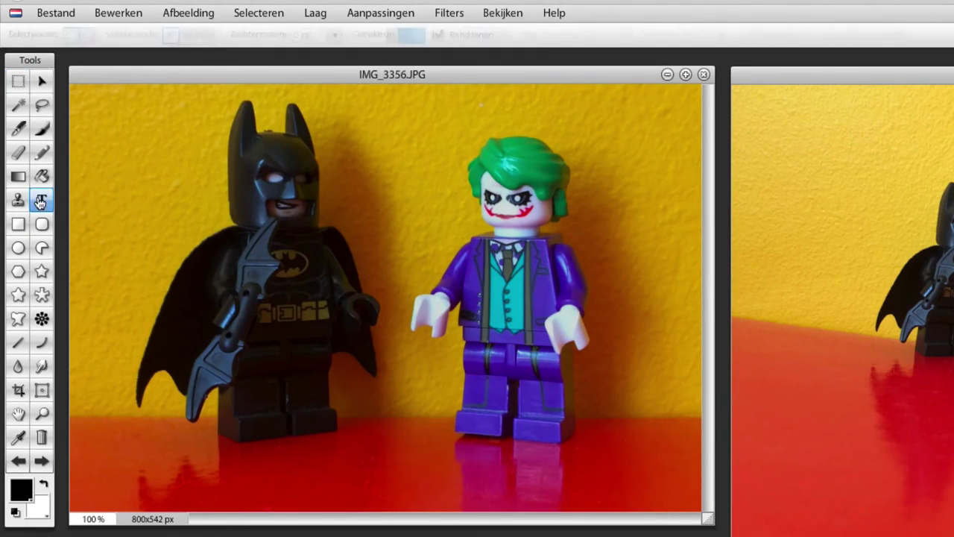
pyautogui.click(262, 447)
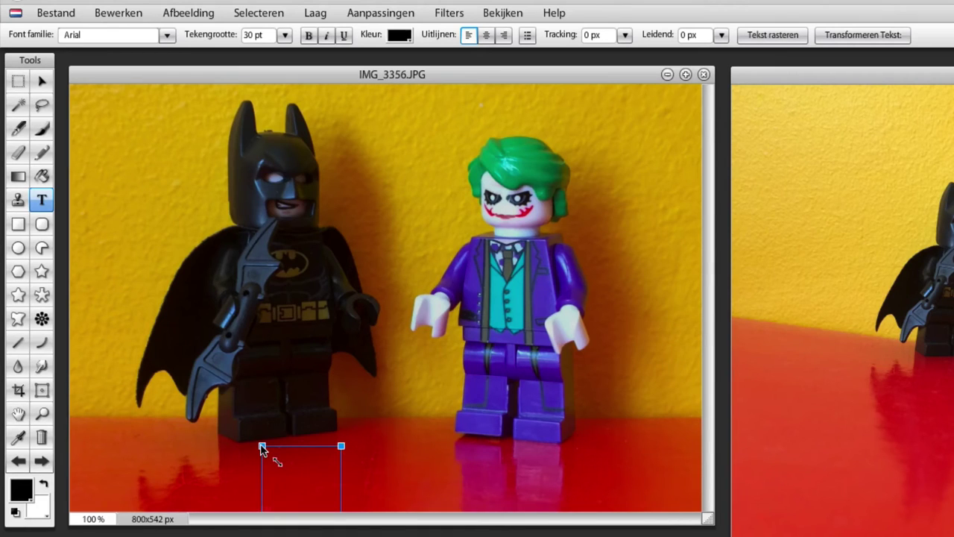
pyautogui.write('Batman vs Joker')
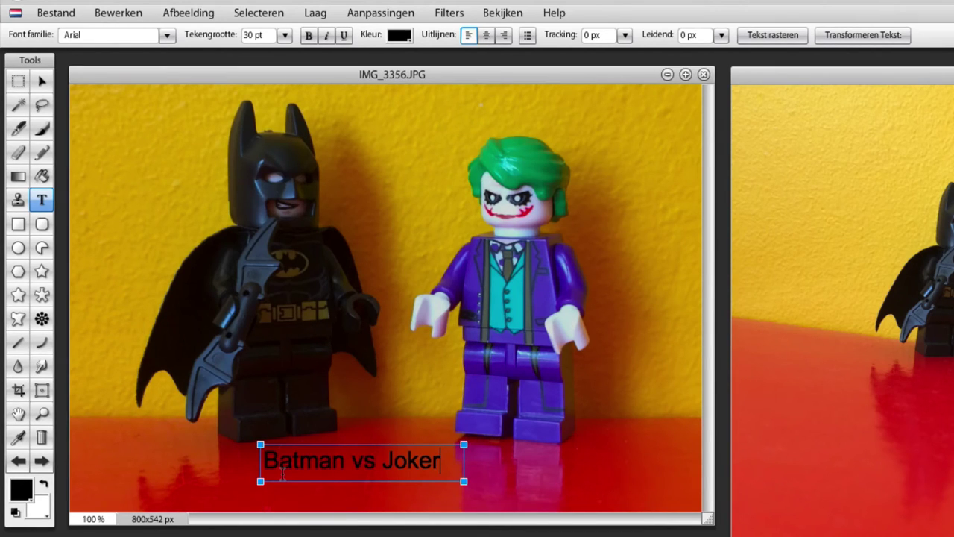
pyautogui.hotkey('ctrl', 'a')
pyautogui.click(166, 36)
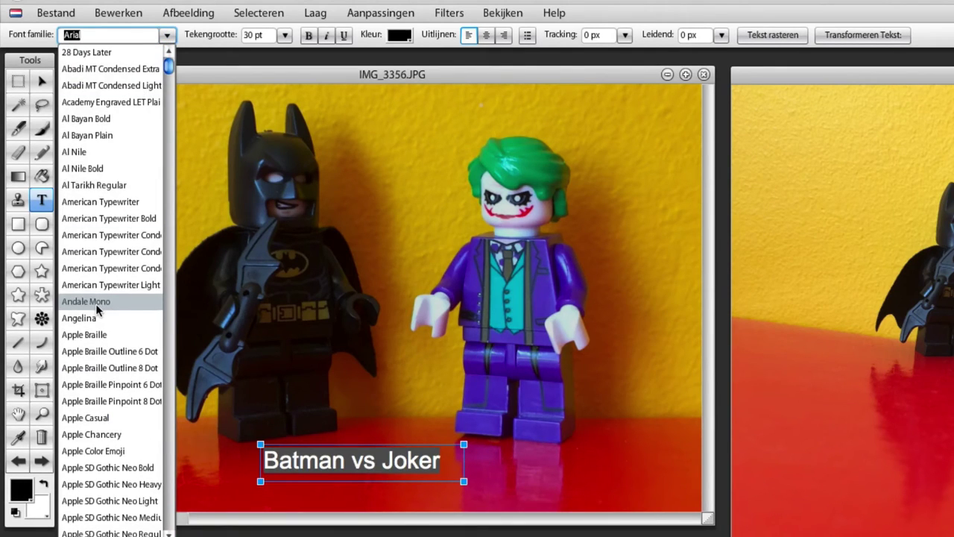
pyautogui.click(104, 416)
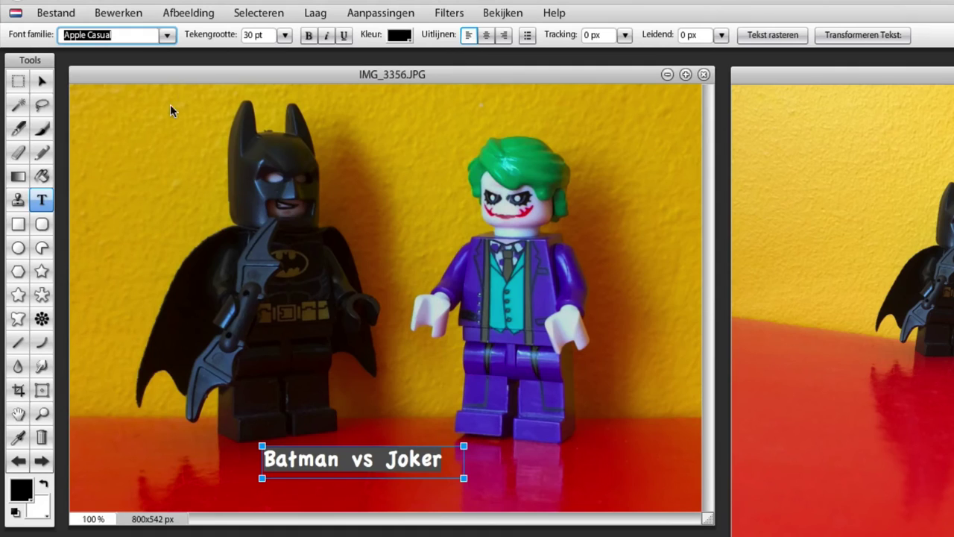
pyautogui.click(400, 37)
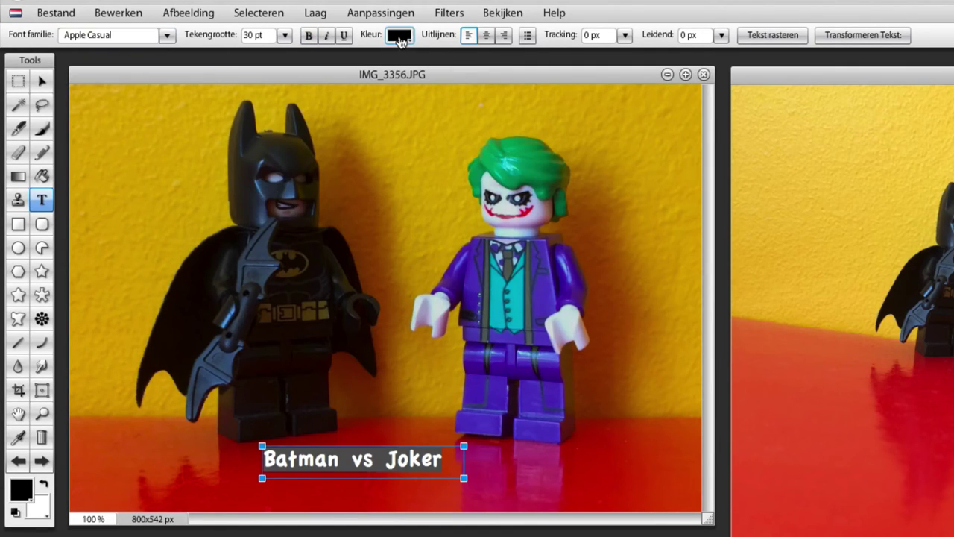
pyautogui.write('ffffff')
pyautogui.press('Return')
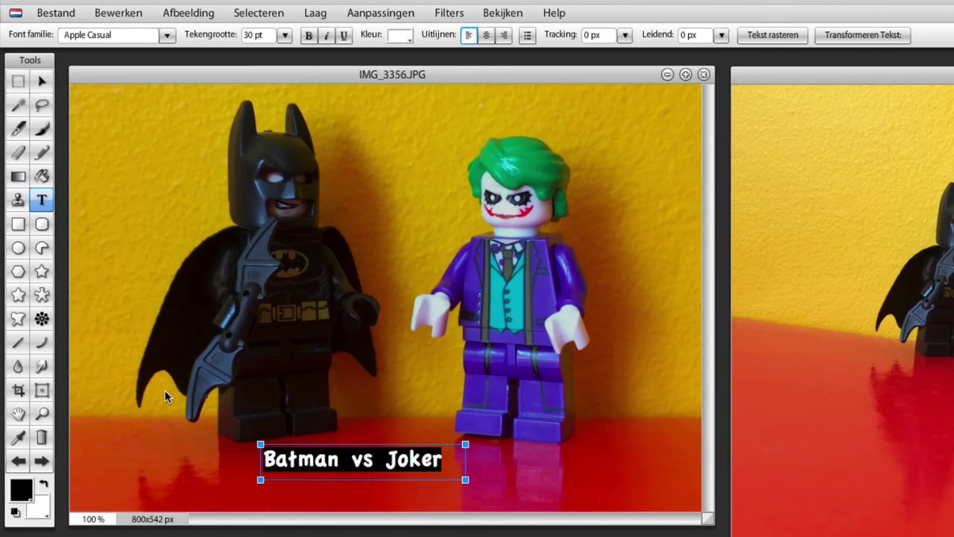
pyautogui.click(42, 82)
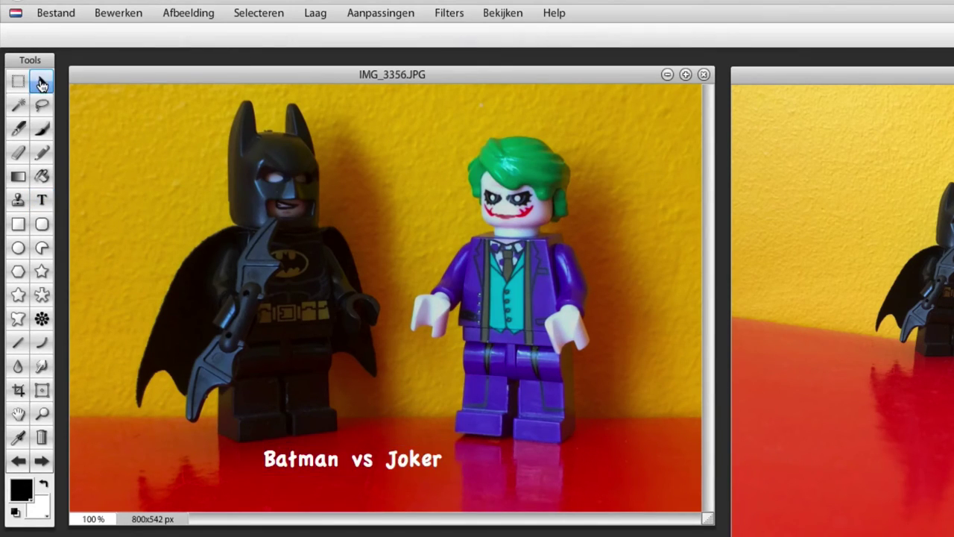
pyautogui.moveTo(375, 464)
pyautogui.mouseDown()
pyautogui.moveTo(400, 467)
pyautogui.moveTo(385, 403)
pyautogui.moveTo(371, 465)
pyautogui.moveTo(386, 473)
pyautogui.mouseUp()
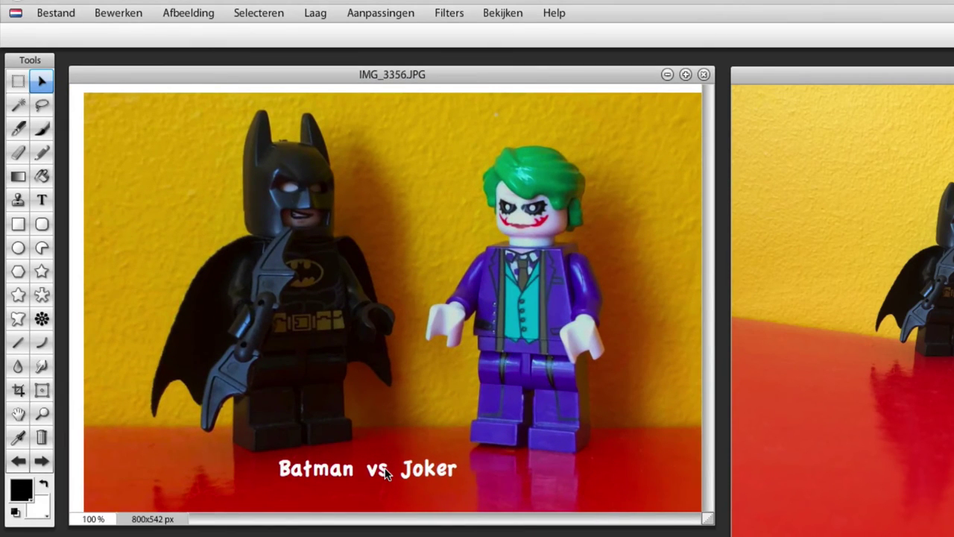
pyautogui.hotkey('ctrl', 'z')
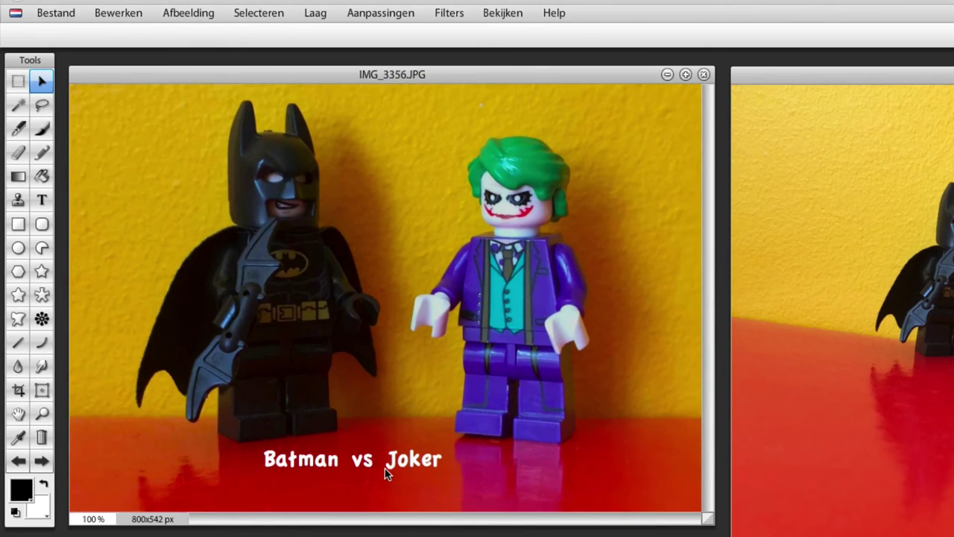
pyautogui.hotkey('ctrl', 'z')
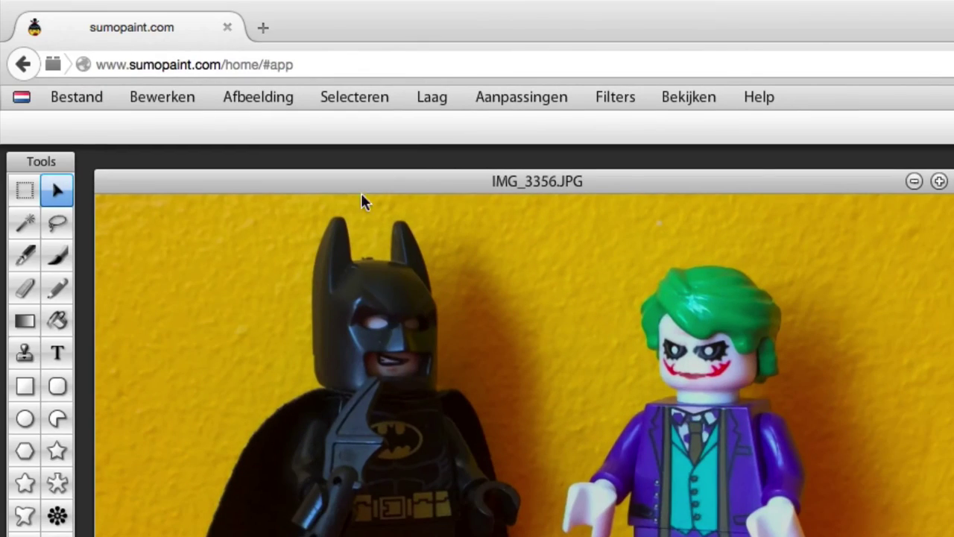
# On a new layer, add a yellow 50 pt Bradley Hand Bold 'Batman vs Joker' caption over the floor
pyautogui.click(439, 106)
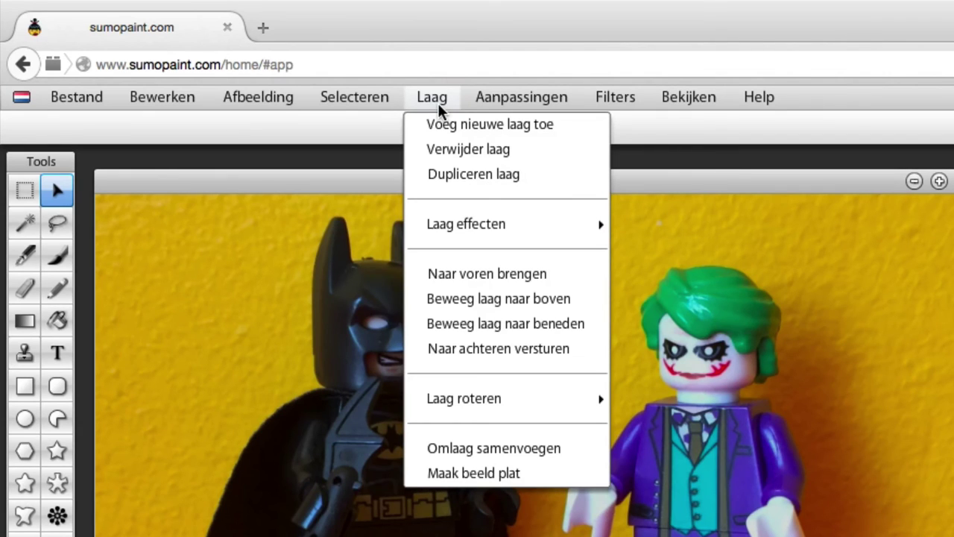
pyautogui.click(437, 121)
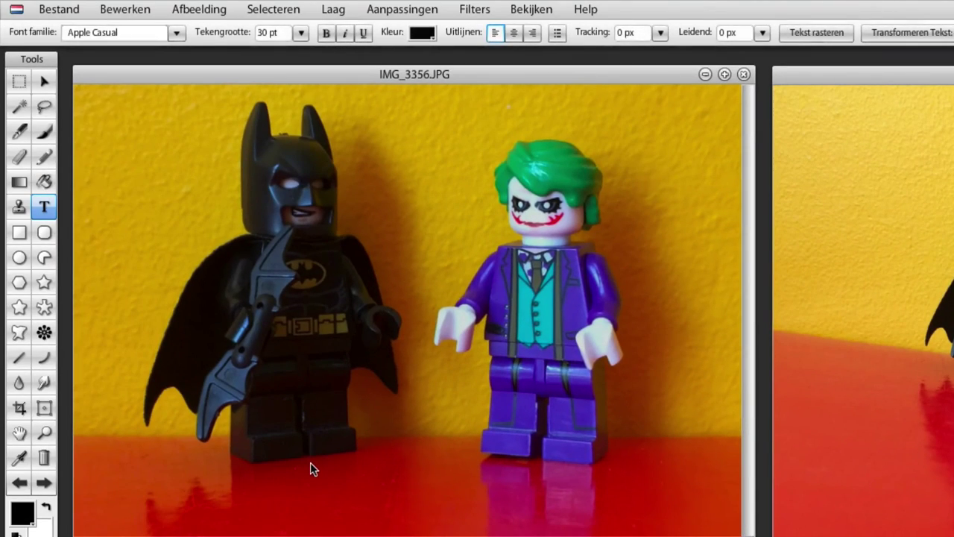
pyautogui.click(308, 464)
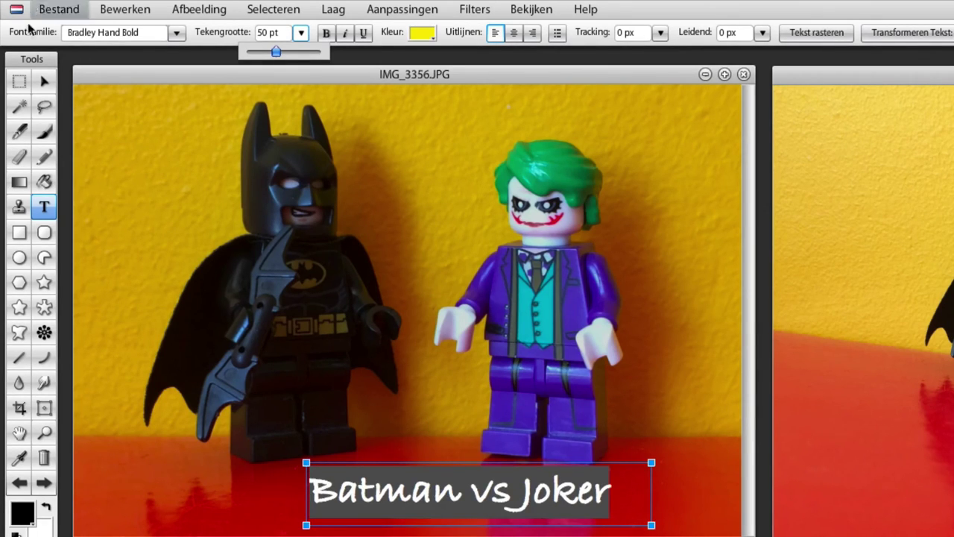
pyautogui.click(42, 85)
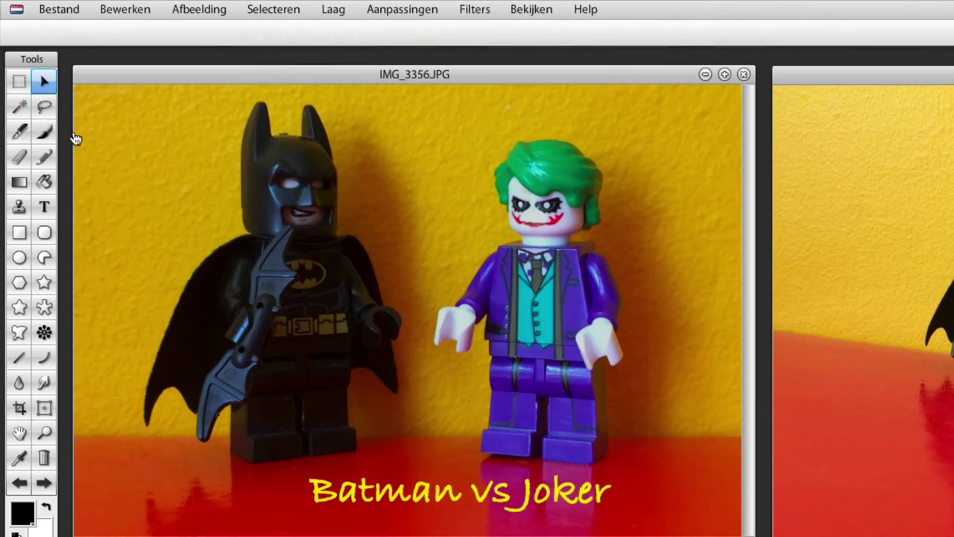
pyautogui.moveTo(427, 491)
pyautogui.mouseDown()
pyautogui.moveTo(331, 438)
pyautogui.moveTo(392, 484)
pyautogui.moveTo(388, 369)
pyautogui.moveTo(387, 503)
pyautogui.mouseUp()
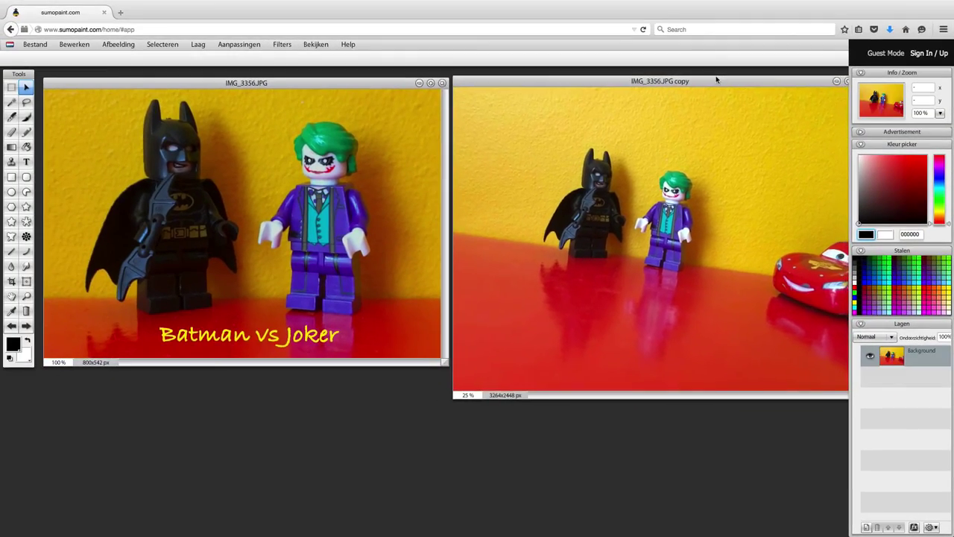
pyautogui.moveTo(723, 82); pyautogui.dragTo(712, 76)
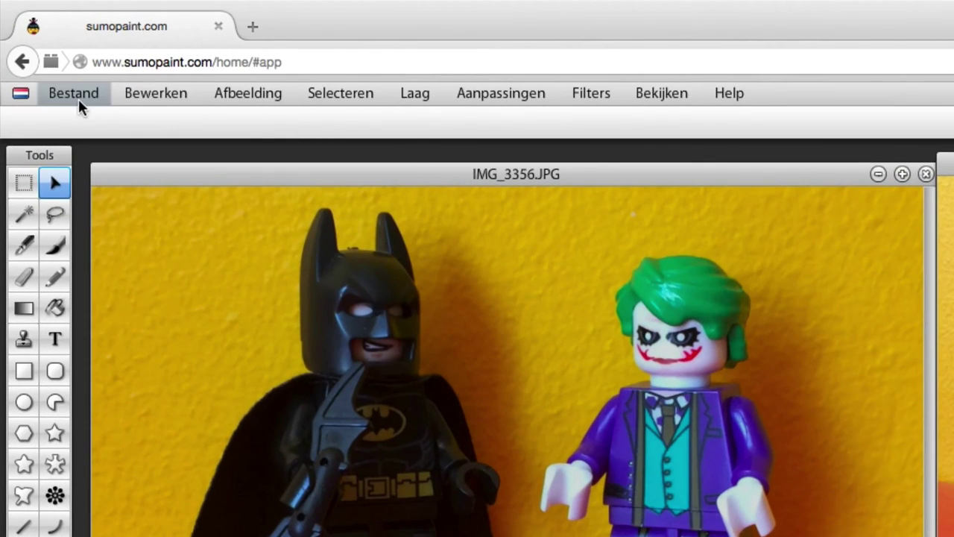
# Save the image to the computer as 'batman vs joker' in JPG format at quality 100
pyautogui.click(78, 97)
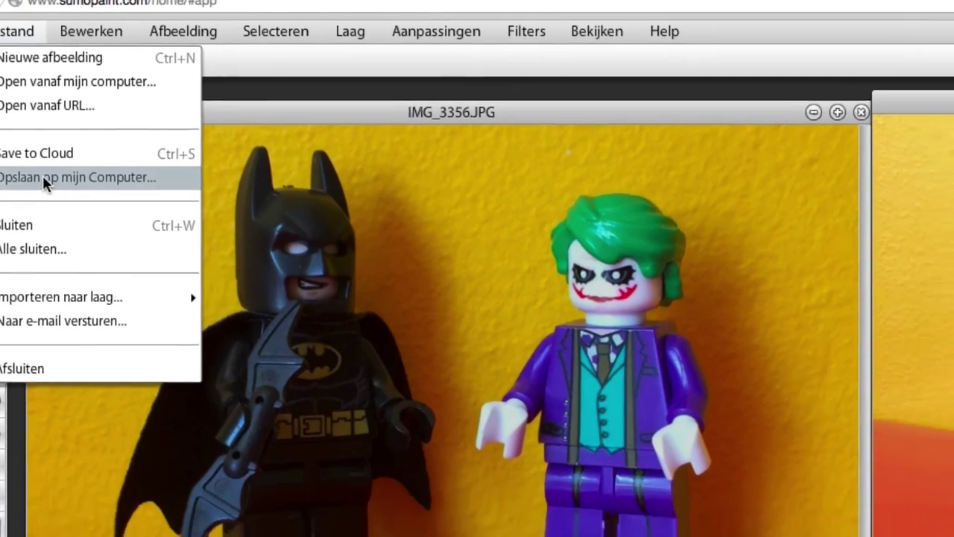
pyautogui.click(109, 246)
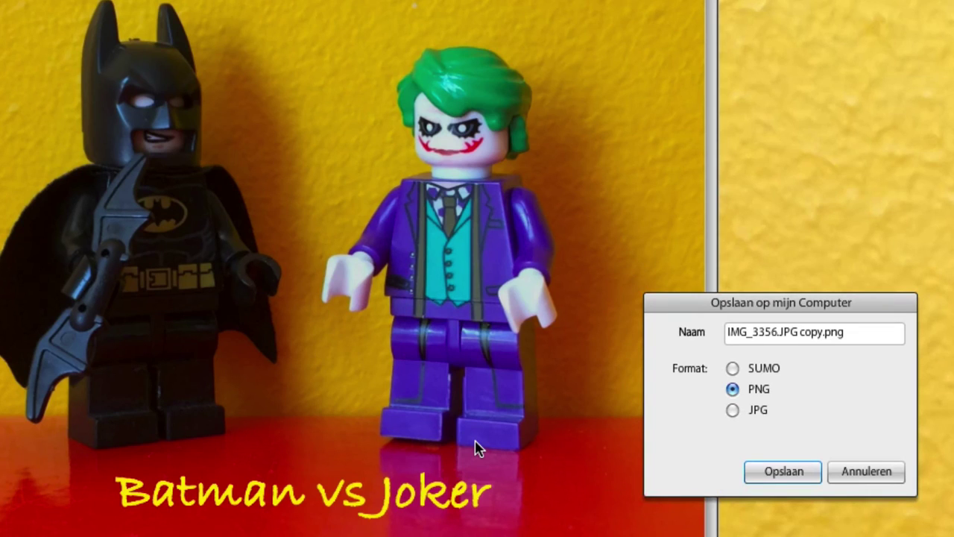
pyautogui.click(733, 411)
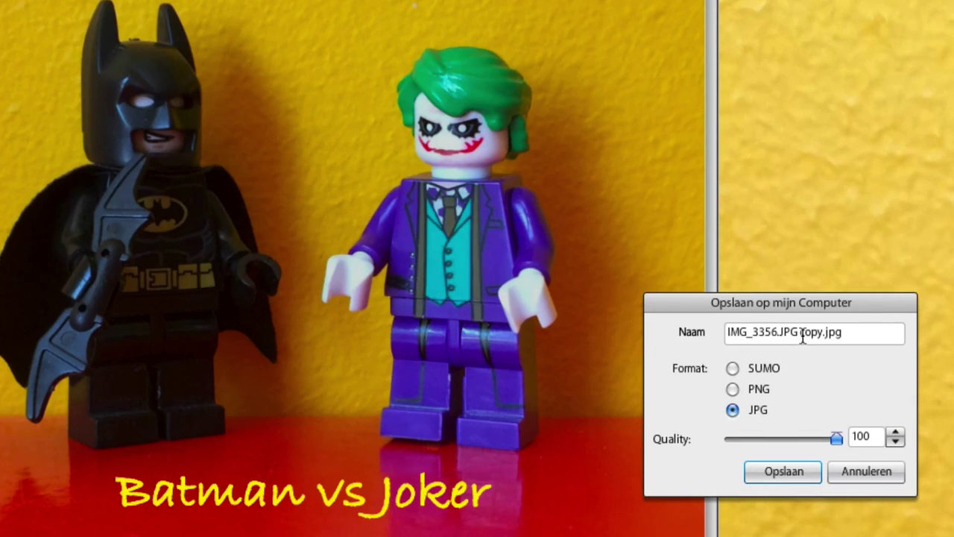
pyautogui.moveTo(816, 334); pyautogui.dragTo(645, 336)
pyautogui.write('batman vs joker')
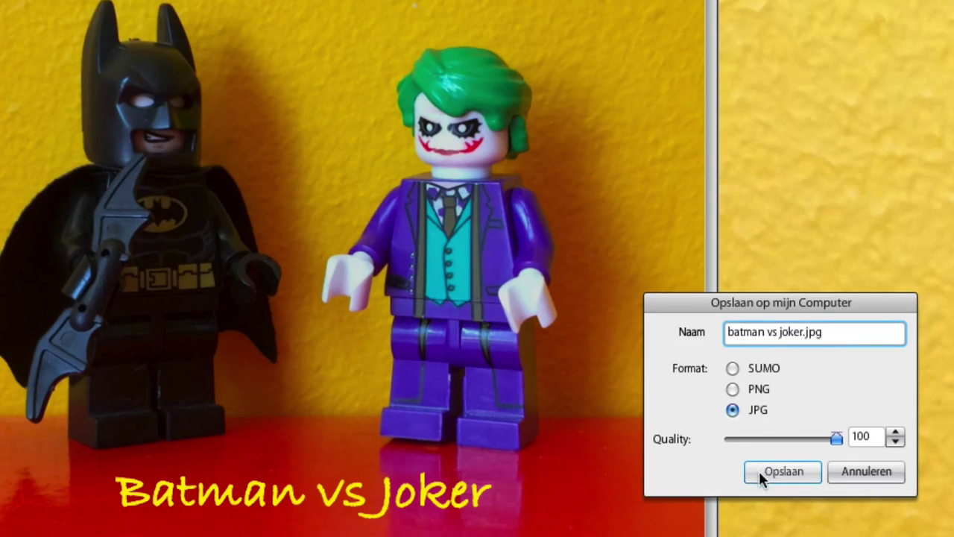
pyautogui.click(759, 471)
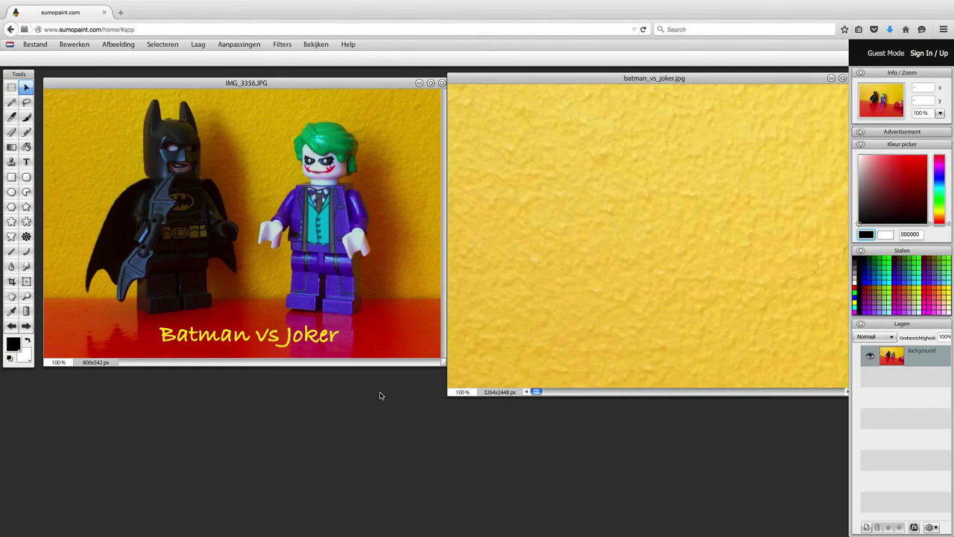